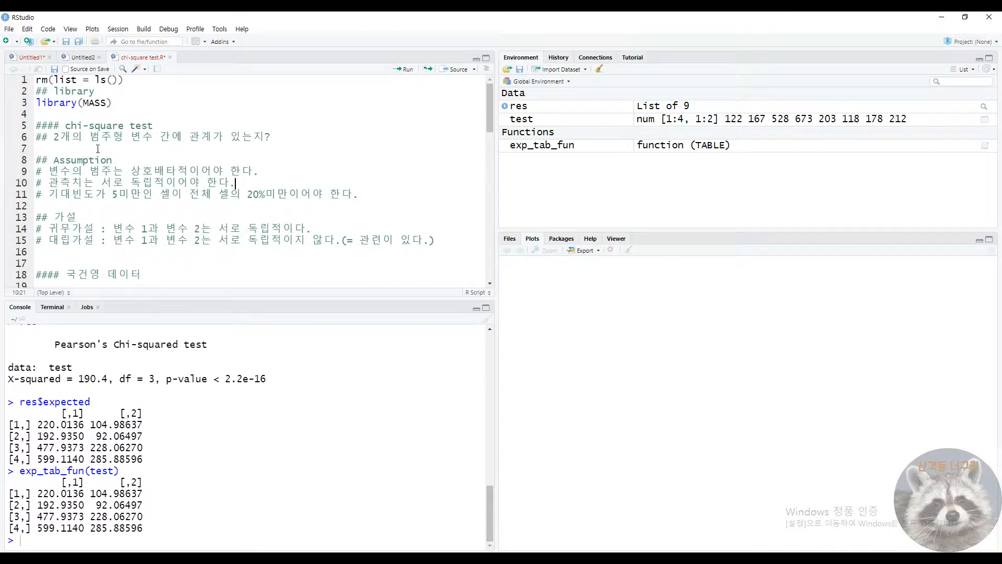
Examine the chi-square test's research question and the assumption comments on mutually exclusive categories and independent observations
left_click_drag(158, 137, 271, 136)
left_click(256, 164)
double_click(82, 159)
left_click(100, 206)
left_click(38, 171)
left_click_drag(39, 171, 383, 196)
mouse_move(267, 172)
left_mouse_down()
mouse_move(188, 183)
mouse_move(38, 172)
mouse_move(271, 172)
left_mouse_up()
left_click(105, 204)
left_click(271, 173)
left_click(129, 172)
left_click_drag(282, 171, 141, 175)
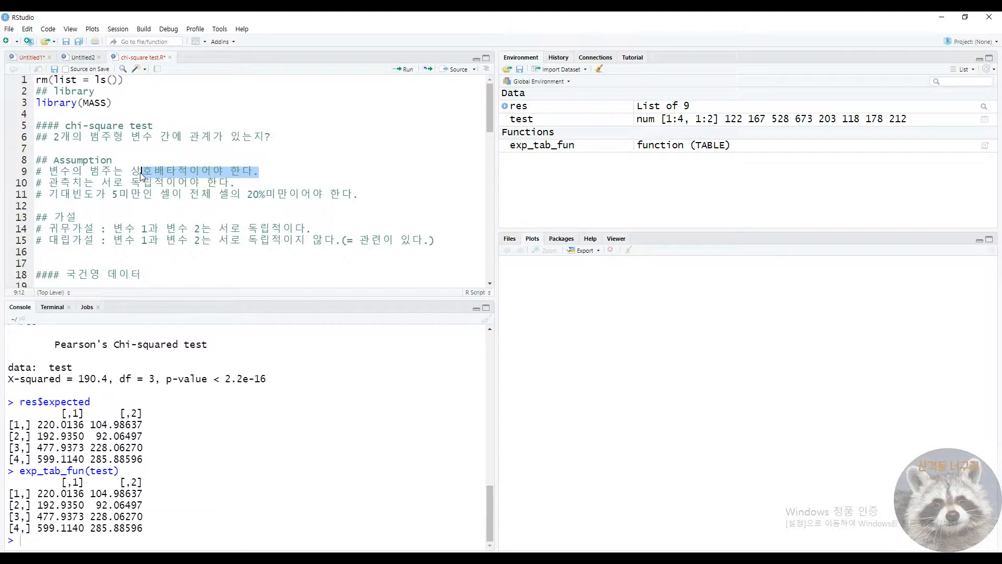
left_click_drag(35, 172, 300, 173)
left_click(302, 175)
left_click(83, 207)
left_click_drag(37, 185, 252, 182)
left_click(253, 183)
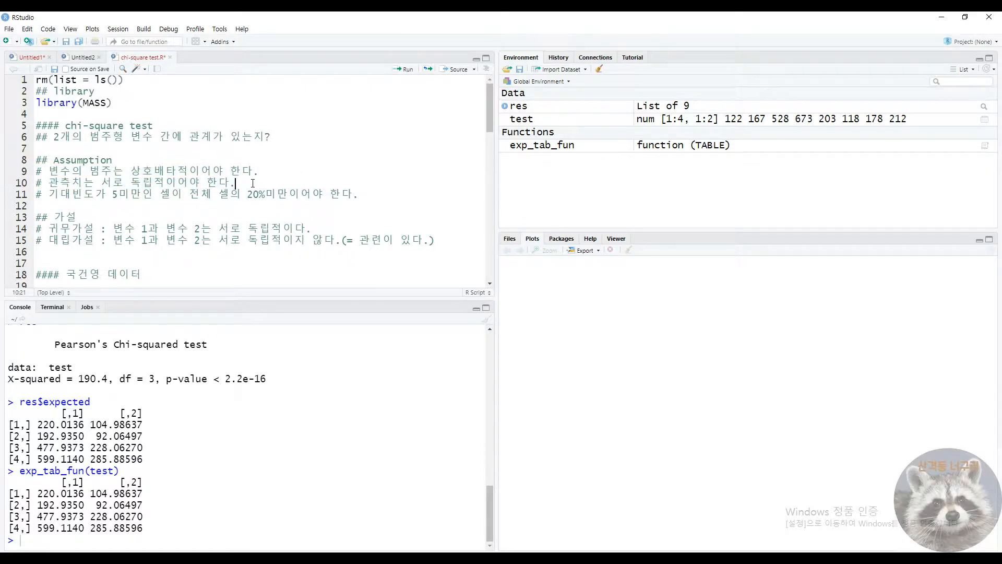
Open Paint (그림판) and enlarge the blank canvas to 839 × 521 px
key("super")
type("r")
key("BackSpace")
type("그림판")
key("Return")
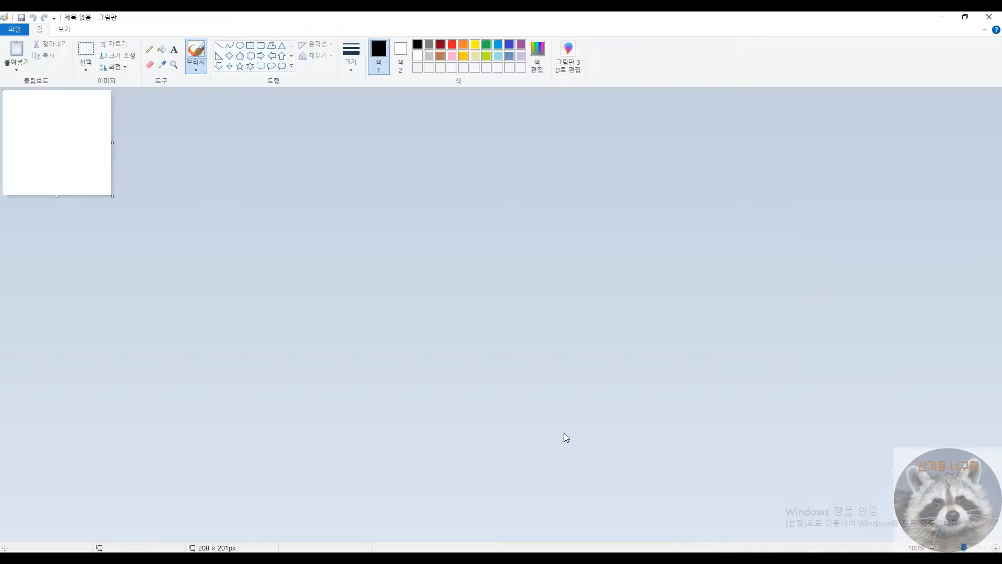
left_click_drag(111, 195, 441, 362)
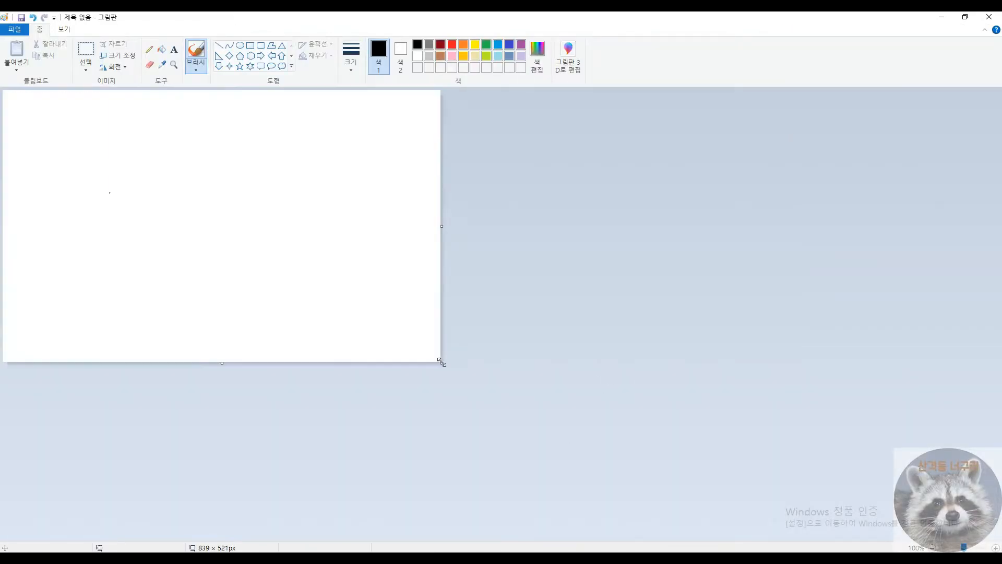
Handwrite a large A near the canvas's upper edge with the line "무릎 O X → 1, 0" above it
mouse_move(71, 185)
left_mouse_down()
mouse_move(96, 180)
mouse_move(98, 165)
left_mouse_up()
left_click_drag(112, 114, 115, 124)
left_click_drag(113, 116, 126, 126)
mouse_move(117, 127)
left_mouse_down()
mouse_move(119, 137)
mouse_move(137, 123)
left_mouse_up()
mouse_move(124, 127)
left_mouse_down()
mouse_move(140, 126)
mouse_move(131, 137)
left_mouse_up()
mouse_move(134, 128)
left_mouse_down()
mouse_move(140, 138)
mouse_move(142, 124)
left_mouse_up()
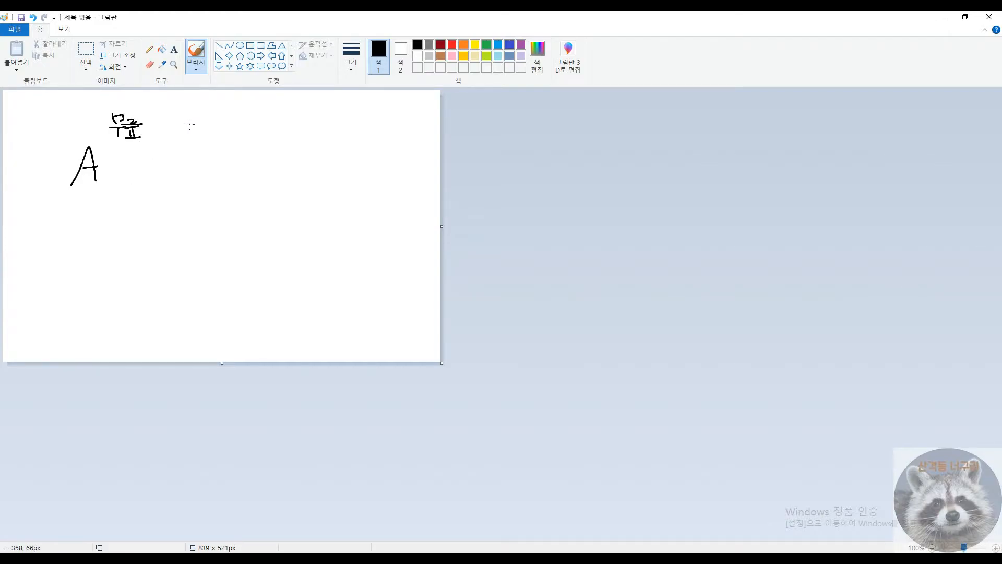
left_click_drag(191, 117, 189, 118)
left_click_drag(256, 112, 228, 130)
left_click_drag(230, 114, 253, 136)
mouse_move(320, 125)
left_mouse_down()
mouse_move(386, 139)
mouse_move(405, 112)
left_mouse_up()
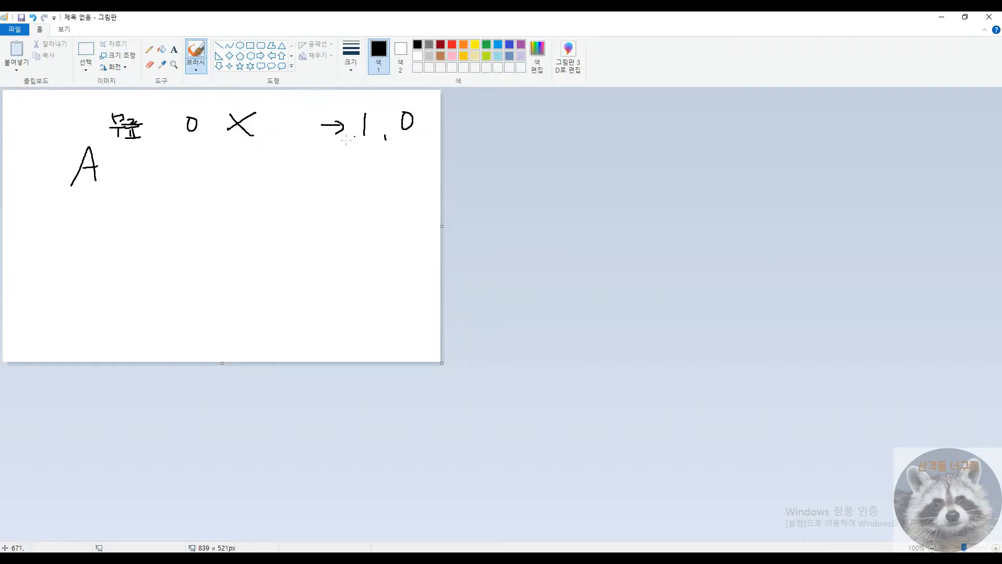
Draw an arrow pointing to the A and handwrite 마사지 at its tail
mouse_move(165, 175)
left_mouse_down()
mouse_move(114, 169)
mouse_move(130, 175)
left_mouse_up()
left_click_drag(192, 169, 190, 182)
left_click_drag(189, 167, 200, 180)
mouse_move(207, 159)
left_mouse_down()
mouse_move(213, 182)
mouse_move(220, 173)
left_mouse_up()
left_click_drag(227, 164, 230, 178)
mouse_move(233, 160)
left_mouse_down()
mouse_move(234, 180)
mouse_move(239, 171)
left_mouse_up()
left_click_drag(242, 162, 253, 177)
left_click_drag(255, 159, 255, 182)
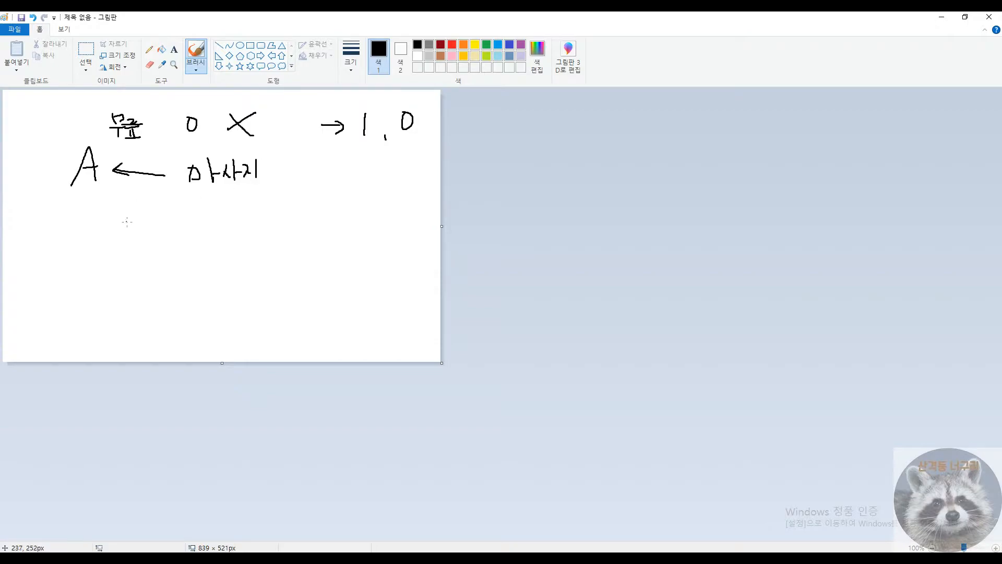
Handwrite a second line "무릎 O X → 1, 0" below the 마사지 line
left_click_drag(113, 220, 126, 237)
left_click_drag(114, 236, 131, 238)
mouse_move(127, 240)
left_mouse_down()
mouse_move(148, 233)
mouse_move(141, 245)
left_mouse_up()
left_click_drag(146, 238, 145, 247)
mouse_move(208, 220)
left_mouse_down()
mouse_move(237, 237)
mouse_move(260, 236)
left_mouse_up()
mouse_move(317, 218)
left_mouse_down()
mouse_move(351, 217)
mouse_move(343, 232)
left_mouse_up()
mouse_move(376, 208)
left_mouse_down()
mouse_move(374, 232)
mouse_move(400, 215)
left_mouse_up()
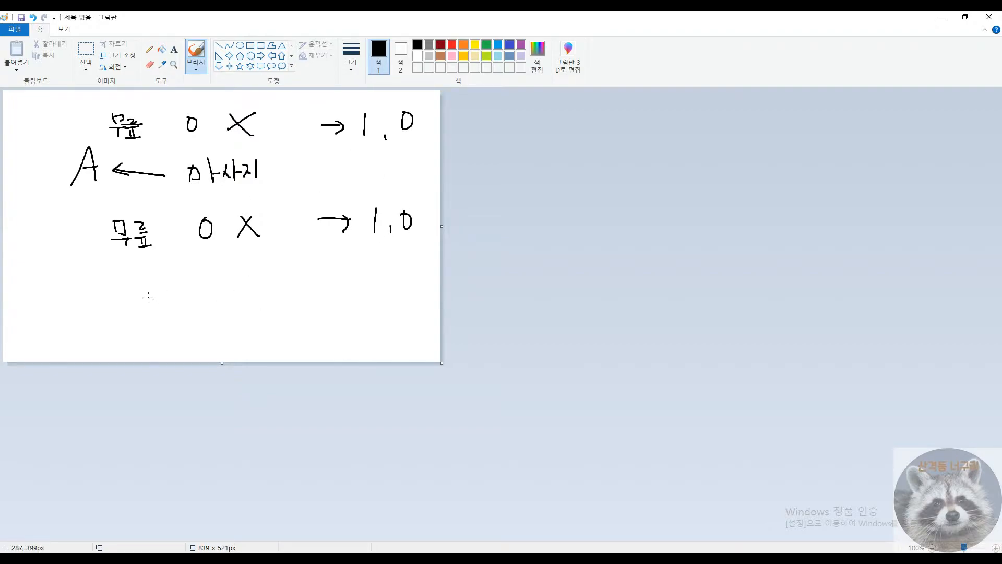
Draw a table below the notes with column headings B and A and a row A holding 1 and 0
left_click_drag(67, 293, 255, 300)
left_click_drag(106, 269, 104, 348)
left_click_drag(77, 318, 298, 331)
left_click_drag(186, 262, 187, 344)
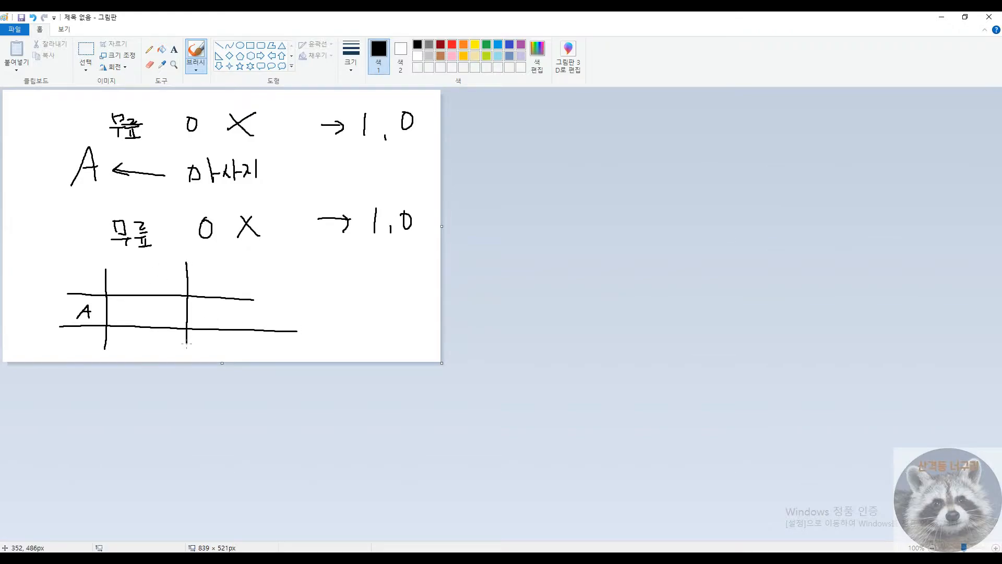
left_click_drag(125, 263, 127, 280)
mouse_move(127, 261)
left_mouse_down()
mouse_move(135, 261)
mouse_move(128, 281)
left_mouse_up()
mouse_move(212, 290)
left_mouse_down()
mouse_move(232, 289)
mouse_move(233, 278)
left_mouse_up()
left_click_drag(145, 304, 142, 319)
left_click_drag(228, 305, 226, 303)
Extend the canvas to 839 × 652 px and add table row B with 0 and 1, and row C with 1 and 0
left_click_drag(73, 332, 78, 355)
mouse_move(222, 362)
left_mouse_down()
mouse_move(210, 416)
mouse_move(222, 431)
left_mouse_up()
mouse_move(80, 369)
left_mouse_down()
mouse_move(75, 386)
mouse_move(159, 367)
mouse_move(310, 372)
left_mouse_up()
mouse_move(137, 339)
left_mouse_down()
mouse_move(149, 340)
mouse_move(136, 339)
left_mouse_up()
left_click_drag(237, 341, 227, 360)
left_click_drag(142, 377, 136, 386)
left_click_drag(224, 386, 211, 383)
left_click_drag(143, 379, 133, 398)
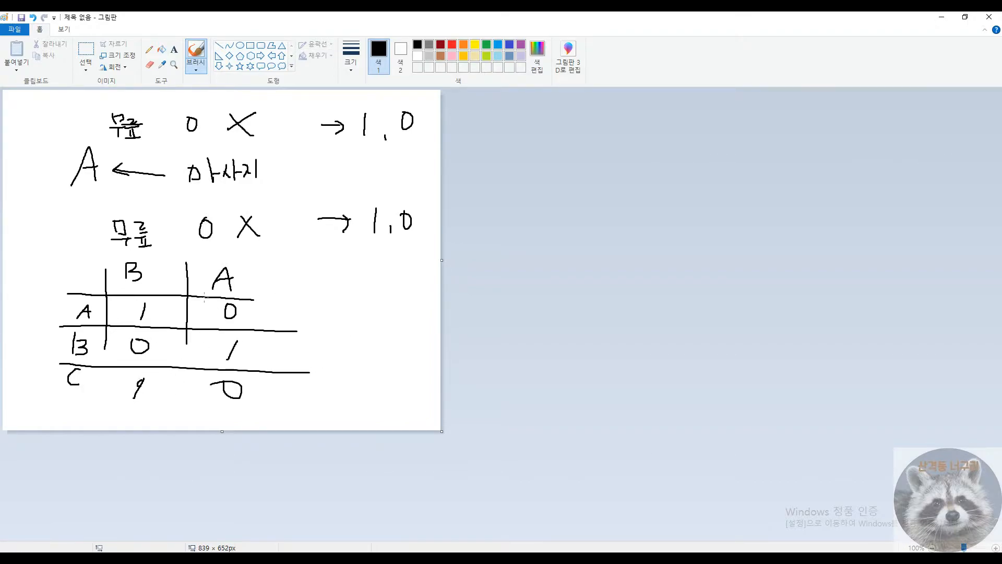
Box the table's B and A columns and draw a 2×2 table beside it with 0 and 1 headings and a 0 in each cell
left_click_drag(112, 240, 102, 411)
mouse_move(109, 251)
left_mouse_down()
mouse_move(235, 251)
mouse_move(244, 417)
mouse_move(101, 421)
left_mouse_up()
left_click_drag(351, 268, 373, 347)
left_click_drag(323, 293, 432, 287)
left_click_drag(408, 261, 404, 278)
left_click_drag(342, 255, 336, 351)
left_click_drag(321, 305, 415, 319)
left_click_drag(314, 342, 314, 360)
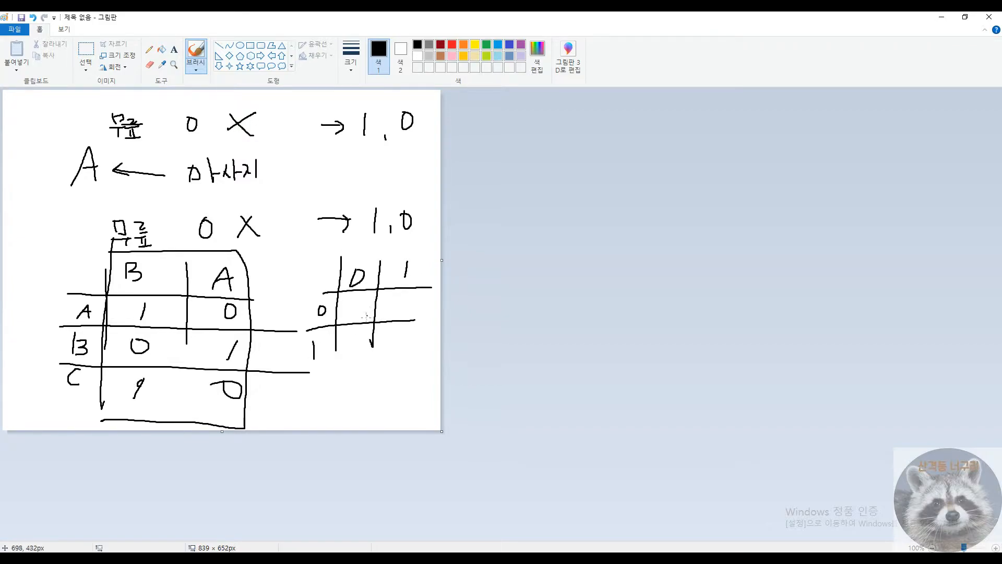
mouse_move(367, 317)
left_mouse_down()
mouse_move(352, 315)
mouse_move(403, 301)
left_mouse_up()
mouse_move(359, 334)
left_mouse_down()
mouse_move(364, 344)
mouse_move(365, 334)
left_mouse_up()
mouse_move(390, 326)
left_mouse_down()
mouse_move(391, 341)
mouse_move(385, 328)
left_mouse_up()
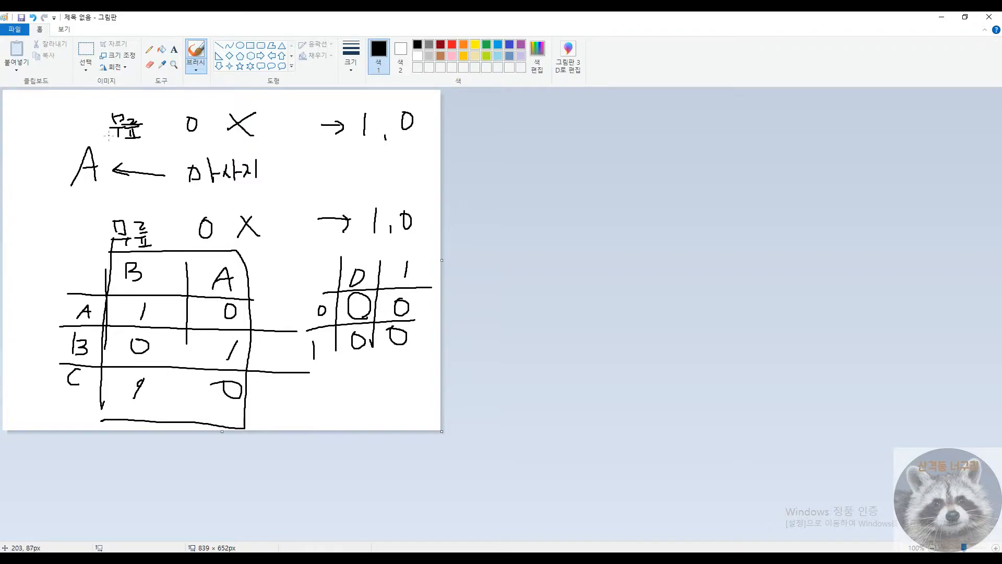
Bracket the two 무릎 entries together, draw an arrow down from the bracket, and label it 독립
mouse_move(112, 127)
left_mouse_down()
mouse_move(44, 126)
mouse_move(48, 243)
mouse_move(111, 241)
left_mouse_up()
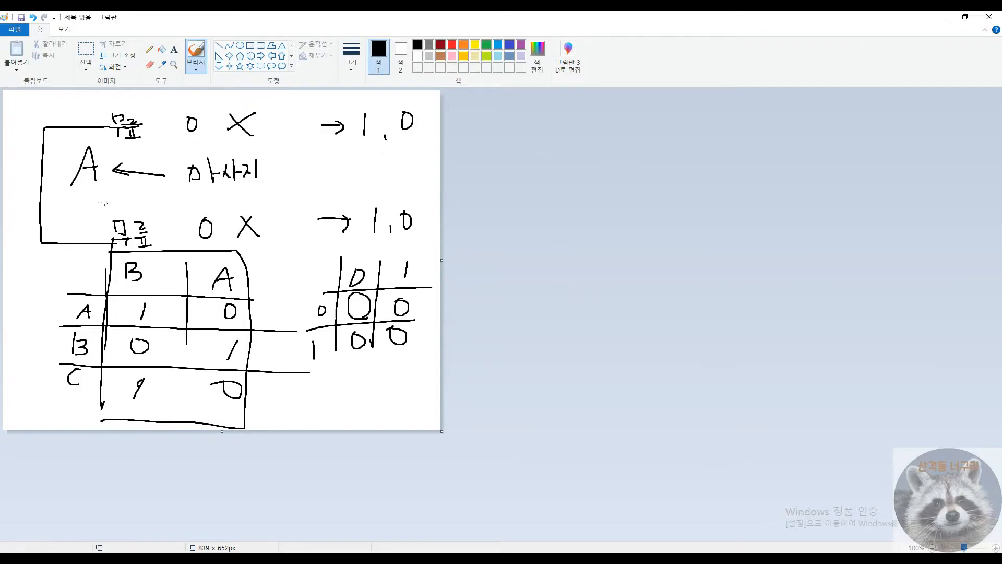
left_click_drag(42, 191, 21, 254)
left_click_drag(14, 245, 29, 243)
mouse_move(90, 181)
left_mouse_down()
mouse_move(65, 177)
mouse_move(94, 195)
mouse_move(79, 192)
left_mouse_up()
mouse_move(16, 269)
left_mouse_down()
mouse_move(30, 265)
mouse_move(30, 291)
mouse_move(43, 280)
mouse_move(51, 295)
mouse_move(57, 289)
left_mouse_up()
Circle the upper 무릎 and its O, and draw curved arrows linking them to the lower 무릎 and its O
mouse_move(137, 152)
left_mouse_down()
mouse_move(104, 123)
mouse_move(144, 156)
mouse_move(94, 189)
mouse_move(132, 277)
left_mouse_up()
mouse_move(129, 144)
left_mouse_down()
mouse_move(110, 167)
mouse_move(105, 242)
mouse_move(109, 235)
left_mouse_up()
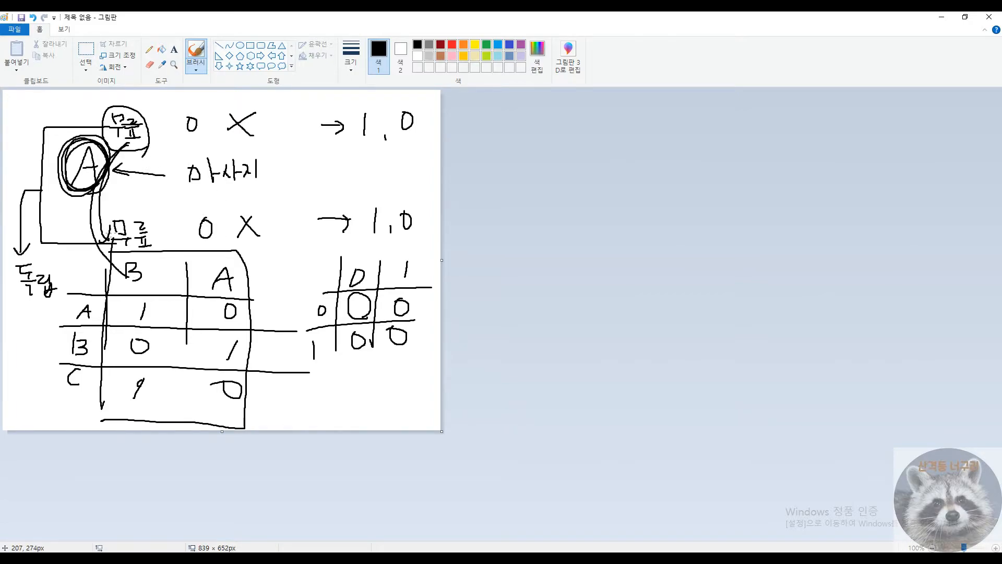
left_click_drag(258, 116, 233, 130)
left_click_drag(231, 111, 253, 142)
mouse_move(191, 134)
left_mouse_down()
mouse_move(182, 137)
mouse_move(198, 131)
mouse_move(180, 221)
mouse_move(193, 214)
mouse_move(194, 230)
mouse_move(207, 233)
mouse_move(193, 221)
left_mouse_up()
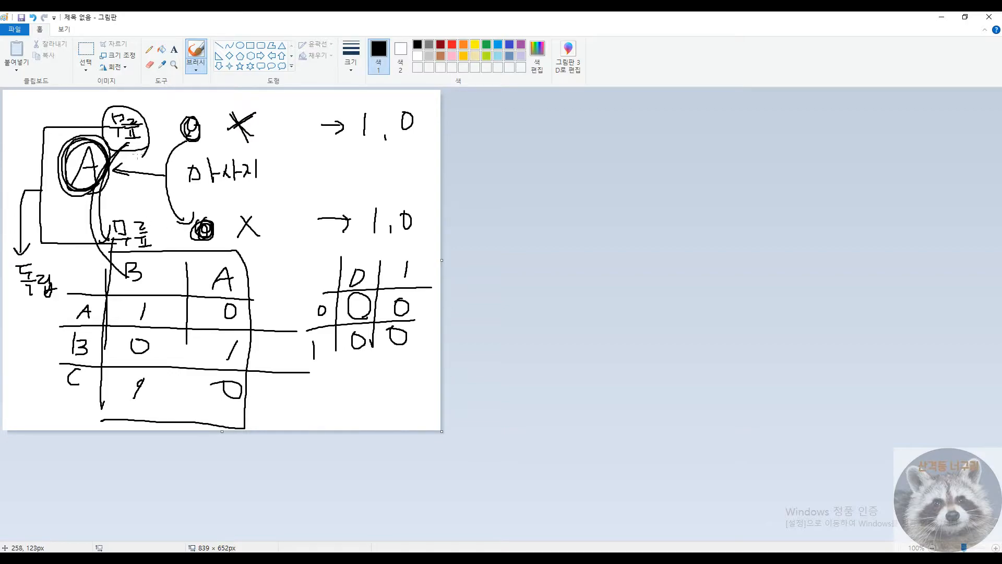
mouse_move(96, 217)
left_mouse_down()
mouse_move(102, 248)
mouse_move(104, 218)
mouse_move(125, 246)
mouse_move(113, 245)
left_mouse_up()
mouse_move(141, 215)
left_mouse_down()
mouse_move(167, 204)
mouse_move(157, 147)
mouse_move(162, 170)
mouse_move(177, 141)
left_mouse_up()
left_click_drag(142, 215, 170, 219)
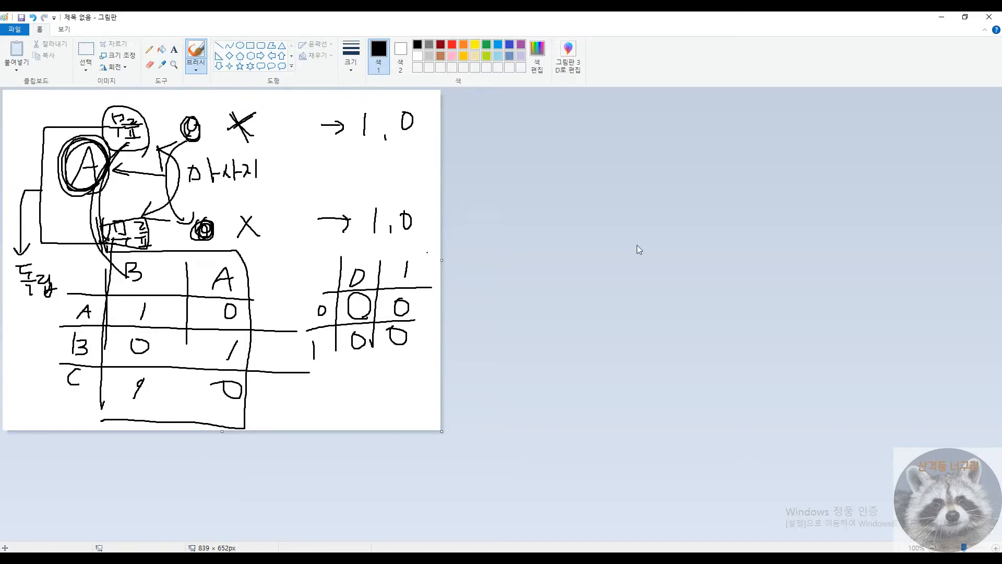
Switch back to RStudio and append "-> 멕니마 테스트" to the independence assumption comment on line 10
left_click(949, 22)
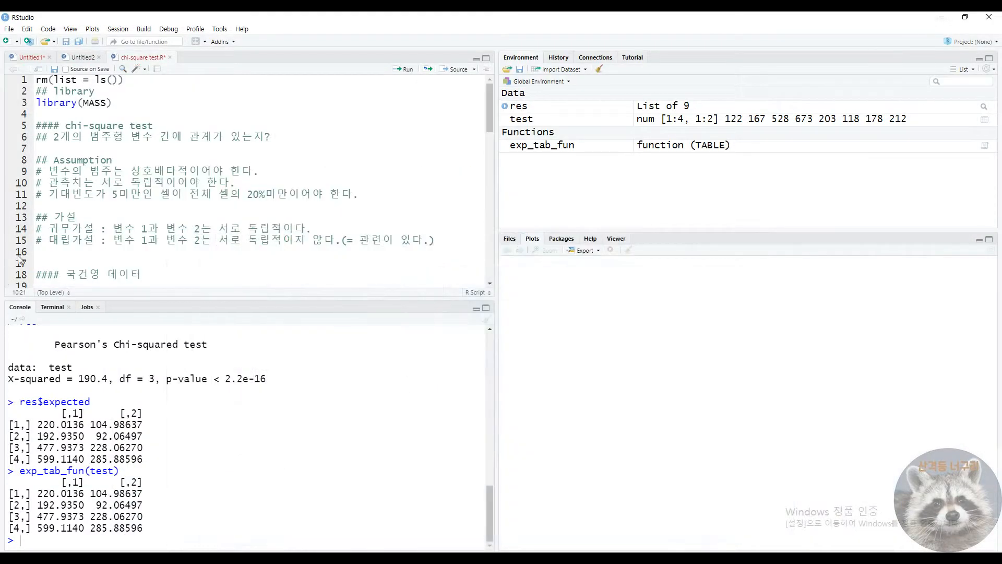
left_click(266, 171)
left_click(258, 185)
type("->")
type(" 멕님")
type("마 테스트")
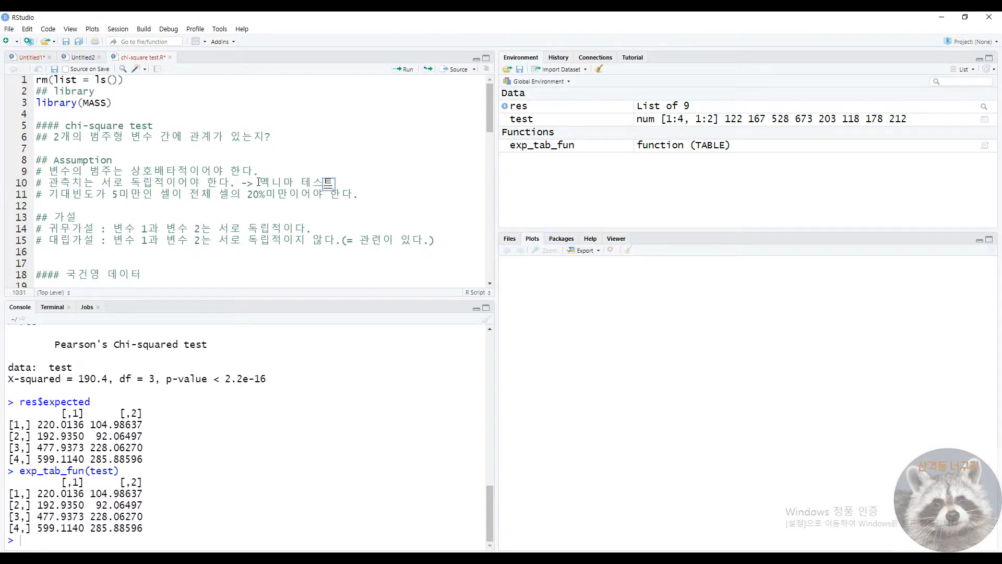
Examine the line 11 assumption comment about cells with expected frequency below 5 staying under 20% of all cells
left_click_drag(42, 195, 154, 195)
left_click(94, 216)
left_click_drag(48, 194, 359, 194)
left_click(333, 219)
left_click(70, 207)
left_click_drag(48, 194, 96, 194)
left_click(61, 200)
left_click(99, 210)
left_click(48, 201)
left_click(122, 217)
left_click_drag(48, 195, 90, 200)
left_click(84, 214)
left_click(88, 207)
left_click_drag(112, 195, 358, 195)
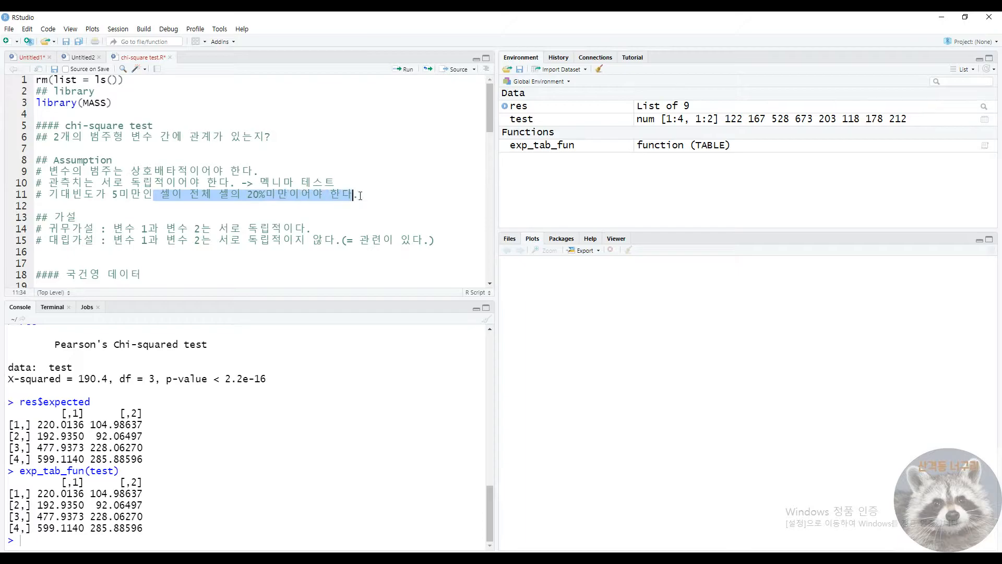
Switch to Paint and start a new blank canvas
key("Down")
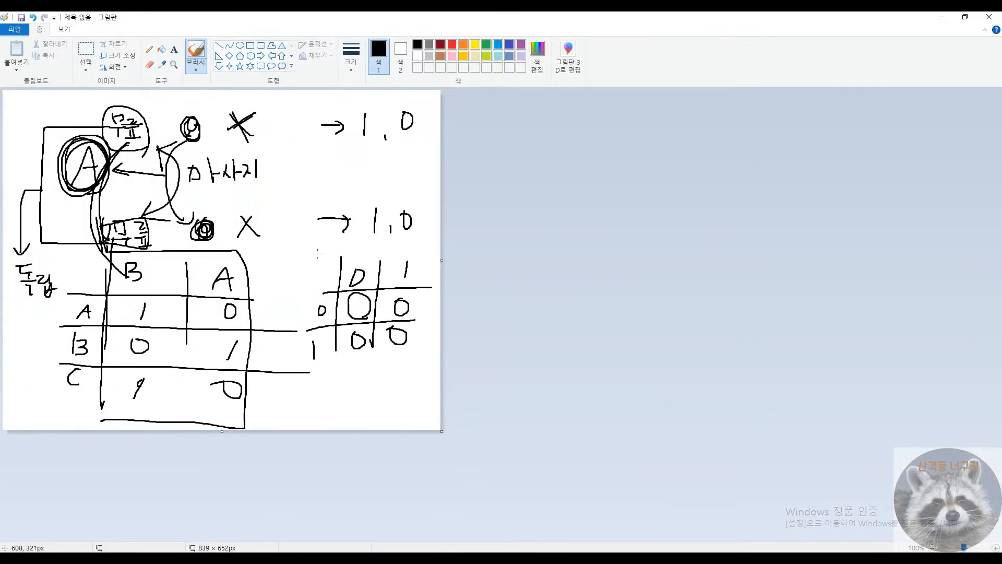
left_click(15, 29)
left_click(44, 47)
left_click(511, 291)
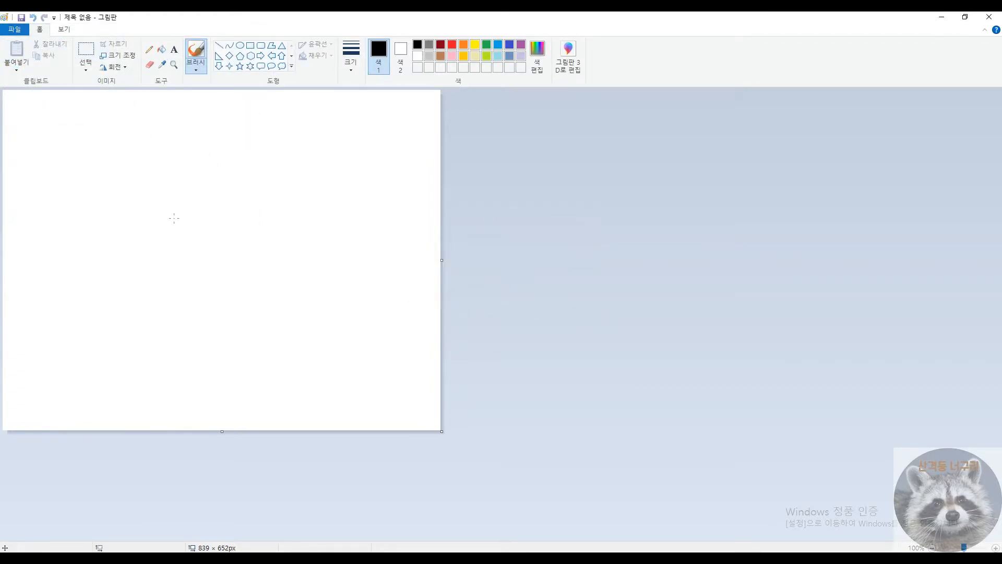
Handwrite "2×2 → 4개" and draw a cross-shaped 2×2 grid beneath it
mouse_move(124, 143)
left_mouse_down()
mouse_move(128, 157)
mouse_move(163, 158)
left_mouse_up()
mouse_move(161, 145)
left_mouse_down()
mouse_move(150, 160)
mouse_move(182, 157)
left_mouse_up()
left_click_drag(77, 254, 256, 247)
left_click_drag(179, 201, 168, 308)
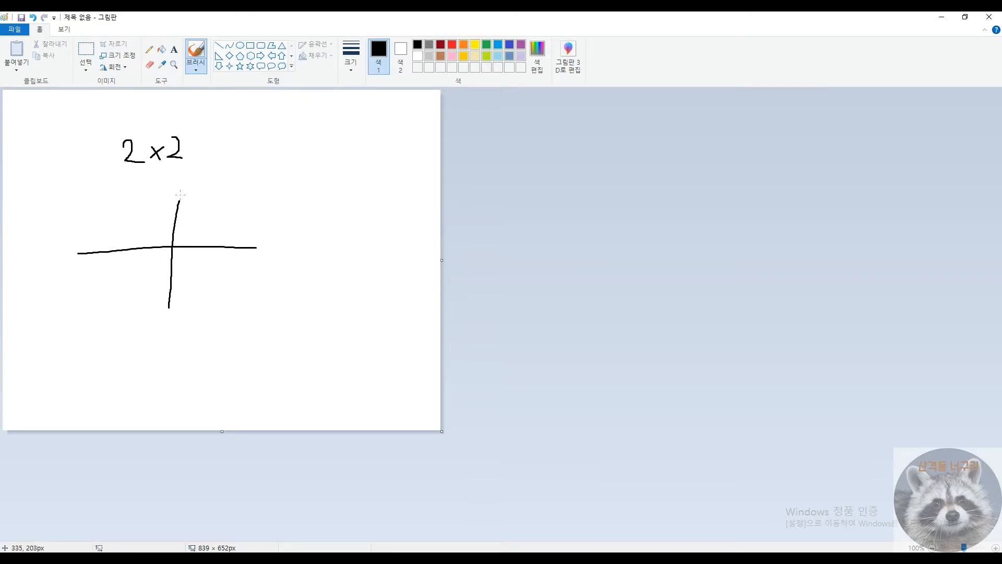
left_click_drag(211, 148, 247, 154)
mouse_move(277, 130)
left_mouse_down()
mouse_move(301, 140)
mouse_move(293, 156)
mouse_move(330, 151)
left_mouse_up()
left_click_drag(332, 141, 342, 152)
Write 25% in each of the four grid cells and circle the upper-left one
mouse_move(155, 238)
left_mouse_down()
mouse_move(128, 189)
mouse_move(156, 229)
mouse_move(137, 229)
left_mouse_up()
mouse_move(136, 209)
left_mouse_down()
mouse_move(152, 208)
mouse_move(155, 228)
mouse_move(154, 211)
left_mouse_up()
left_click_drag(166, 217, 168, 216)
mouse_move(107, 281)
left_mouse_down()
mouse_move(129, 299)
mouse_move(155, 272)
left_mouse_up()
mouse_move(159, 276)
left_mouse_down()
mouse_move(153, 291)
mouse_move(202, 297)
left_mouse_up()
left_click_drag(209, 271, 207, 298)
mouse_move(210, 273)
left_mouse_down()
mouse_move(225, 273)
mouse_move(222, 295)
mouse_move(240, 289)
left_mouse_up()
left_click(220, 280)
mouse_move(192, 210)
left_mouse_down()
mouse_move(211, 234)
mouse_move(231, 211)
mouse_move(235, 230)
left_mouse_up()
left_click(243, 227)
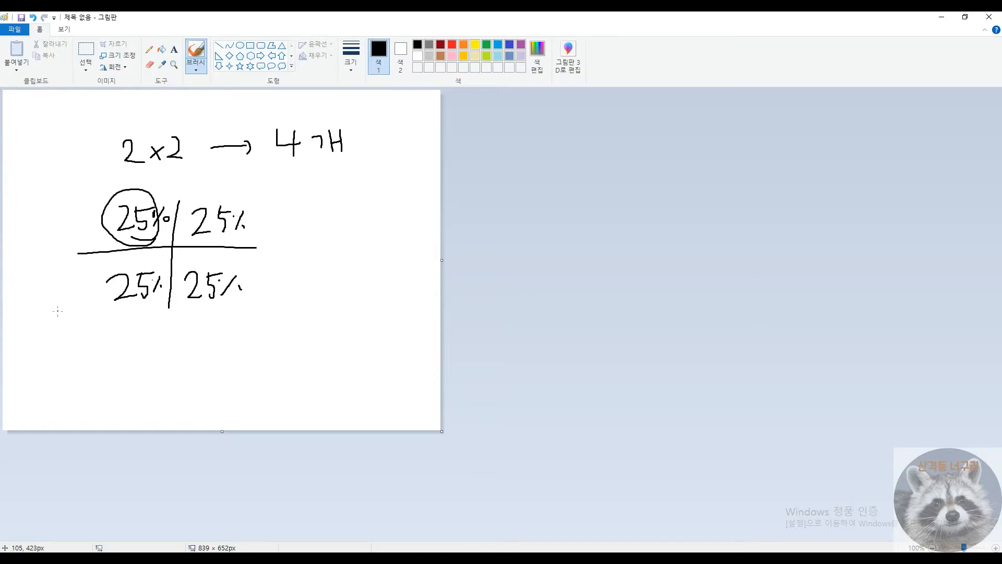
mouse_move(166, 242)
left_mouse_down()
mouse_move(170, 201)
mouse_move(126, 190)
mouse_move(96, 241)
left_mouse_up()
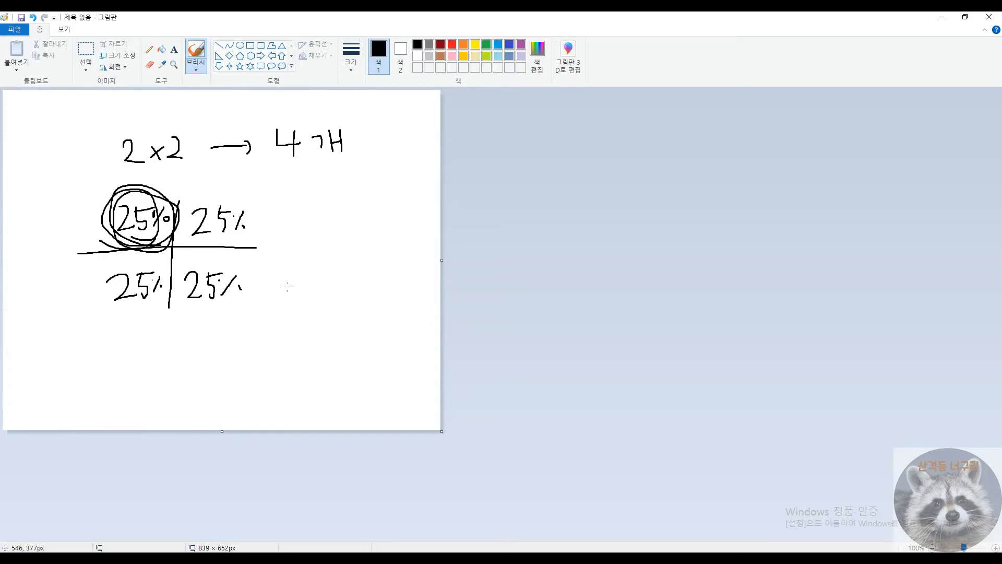
Draw a taller outlined table beside the grid, labelled 2 for its columns and 5 for its rows
left_click_drag(291, 249, 403, 246)
left_click_drag(342, 211, 339, 352)
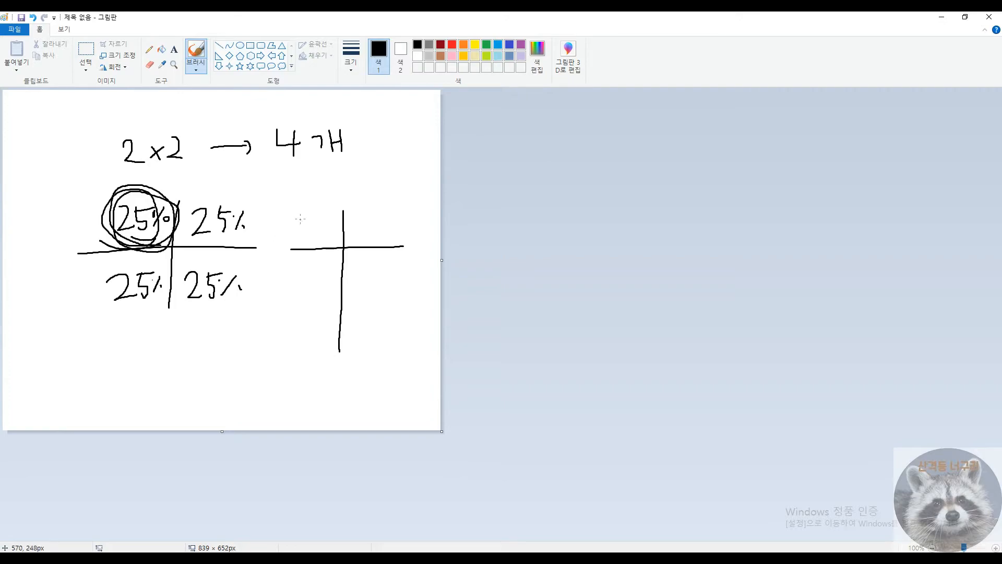
mouse_move(301, 184)
left_mouse_down()
mouse_move(315, 183)
mouse_move(322, 198)
mouse_move(286, 203)
left_mouse_up()
left_click_drag(324, 189, 363, 192)
left_click_drag(276, 211, 251, 320)
left_click_drag(254, 302, 389, 290)
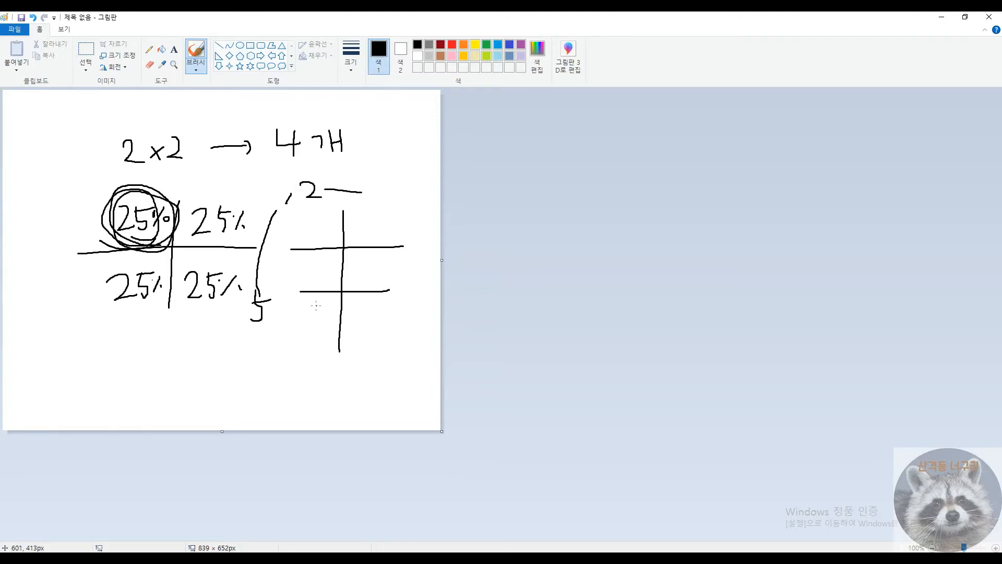
left_click_drag(289, 348, 421, 355)
mouse_move(338, 349)
left_mouse_down()
mouse_move(334, 380)
mouse_move(399, 383)
left_mouse_up()
mouse_move(315, 260)
left_mouse_down()
mouse_move(300, 281)
mouse_move(324, 269)
mouse_move(312, 256)
mouse_move(283, 370)
mouse_move(412, 401)
mouse_move(420, 245)
mouse_move(296, 209)
mouse_move(290, 388)
left_mouse_up()
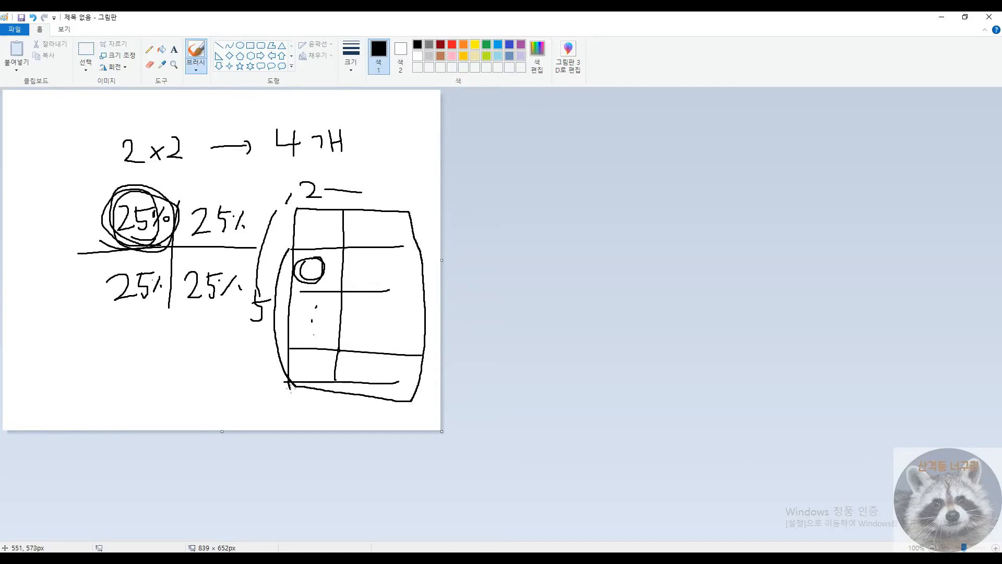
Write 10% in both first-row cells of the 2-by-5 table and down its second column to the third row
left_click_drag(315, 270, 330, 260)
mouse_move(313, 223)
left_mouse_down()
mouse_move(312, 237)
mouse_move(327, 229)
mouse_move(341, 240)
left_mouse_up()
mouse_move(371, 224)
left_mouse_down()
mouse_move(364, 236)
mouse_move(405, 241)
left_mouse_up()
mouse_move(366, 258)
left_mouse_down()
mouse_move(355, 285)
mouse_move(379, 270)
mouse_move(390, 278)
mouse_move(357, 324)
left_mouse_up()
left_click_drag(375, 313, 378, 326)
left_click_drag(407, 309, 394, 319)
left_click_drag(420, 333, 421, 335)
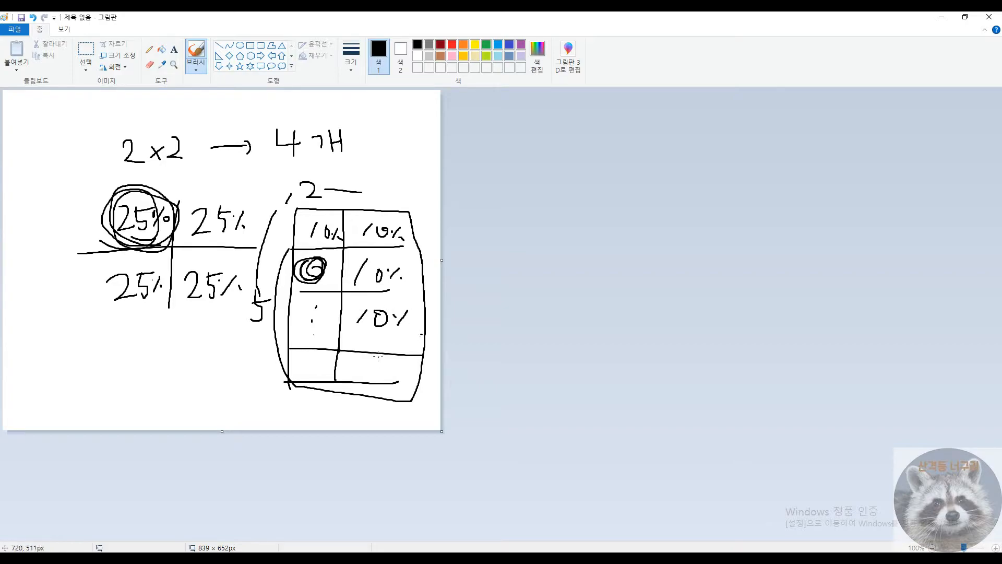
Circle the table's first 10% cell, then in red mark it 5↓, write 10% above the table, and mark the second row's 10% cell 5↓
mouse_move(340, 245)
left_mouse_down()
mouse_move(327, 211)
mouse_move(342, 240)
mouse_move(319, 238)
mouse_move(331, 222)
mouse_move(338, 233)
left_mouse_up()
left_click(452, 45)
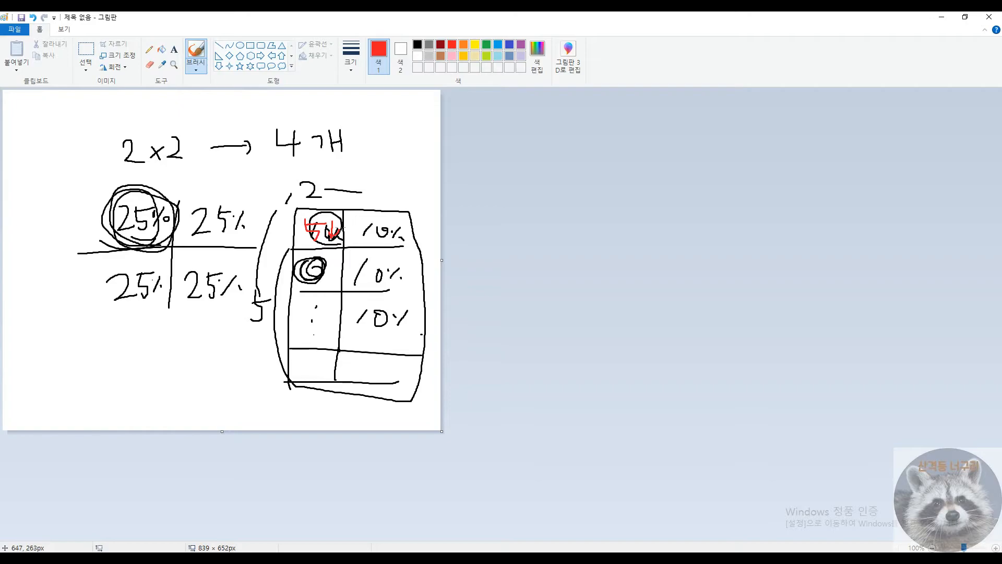
mouse_move(339, 174)
left_mouse_down()
mouse_move(331, 198)
mouse_move(361, 183)
left_mouse_up()
mouse_move(370, 267)
left_mouse_down()
mouse_move(380, 290)
mouse_move(406, 265)
mouse_move(402, 286)
left_mouse_up()
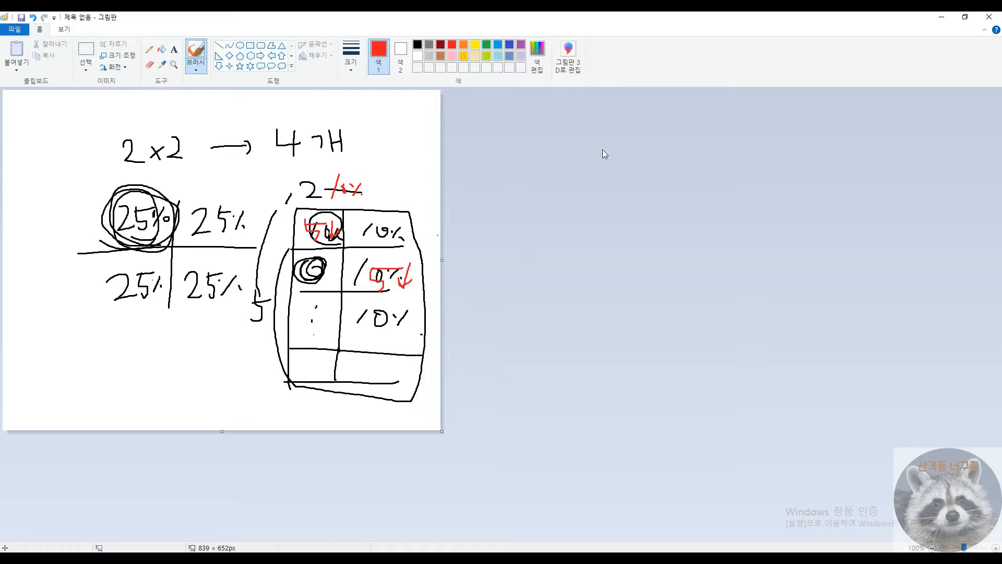
Write 20% and mark the third row's first cell 5↓ in red, then strike out the 10% and 20% notes and write 30%
mouse_move(370, 178)
left_mouse_down()
mouse_move(402, 193)
mouse_move(406, 178)
left_mouse_up()
left_click_drag(425, 175, 420, 193)
left_click_drag(415, 176, 420, 185)
left_click_drag(313, 312, 319, 341)
mouse_move(314, 319)
left_mouse_down()
mouse_move(335, 317)
mouse_move(332, 340)
left_mouse_up()
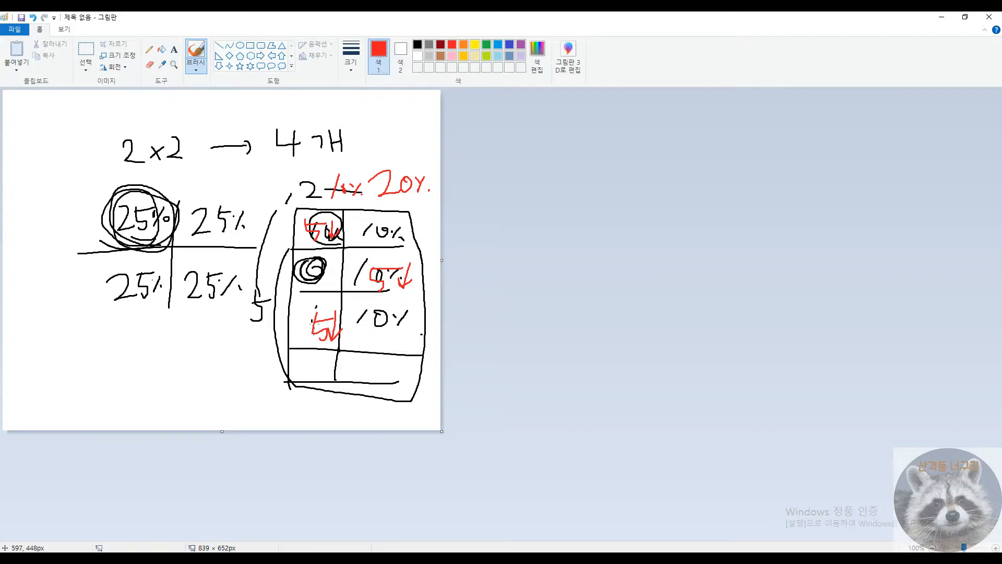
left_click_drag(324, 189, 378, 187)
mouse_move(208, 331)
left_mouse_down()
mouse_move(214, 357)
mouse_move(242, 344)
mouse_move(253, 357)
left_mouse_up()
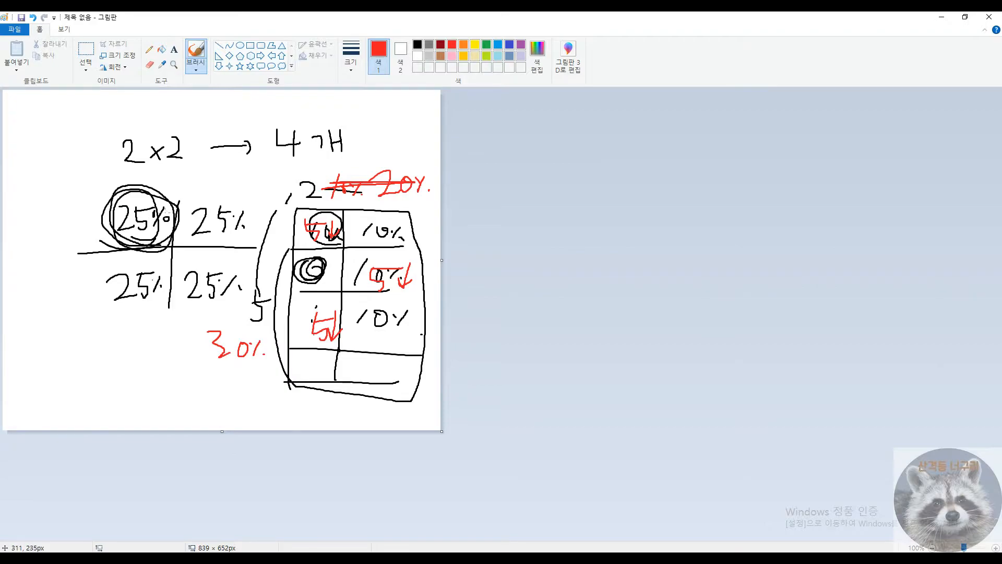
Cross out the 2×2 grid's upper-left 25% in red and write 5↓ beside it
mouse_move(156, 207)
left_mouse_down()
mouse_move(108, 241)
mouse_move(151, 203)
mouse_move(155, 214)
mouse_move(129, 234)
left_mouse_up()
mouse_move(72, 190)
left_mouse_down()
mouse_move(76, 227)
mouse_move(109, 209)
left_mouse_up()
mouse_move(107, 206)
left_mouse_down()
mouse_move(104, 229)
mouse_move(116, 221)
left_mouse_up()
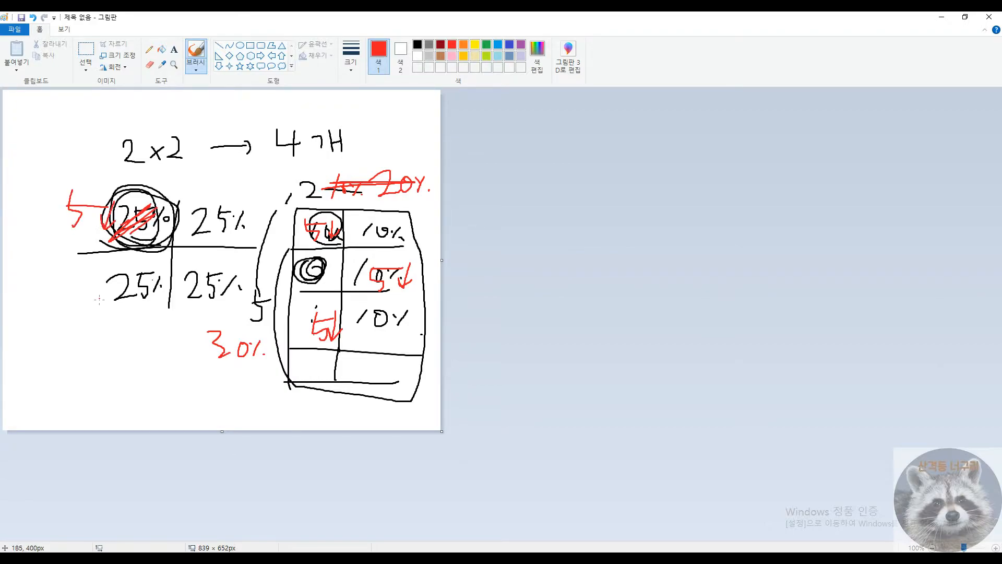
Write 25% in red beside the lower-left corner of the 2×2 grid
mouse_move(29, 304)
left_mouse_down()
mouse_move(62, 323)
mouse_move(78, 302)
left_mouse_up()
mouse_move(89, 301)
left_mouse_down()
mouse_move(77, 317)
mouse_move(79, 309)
left_mouse_up()
left_click_drag(86, 312, 88, 316)
left_click(186, 427)
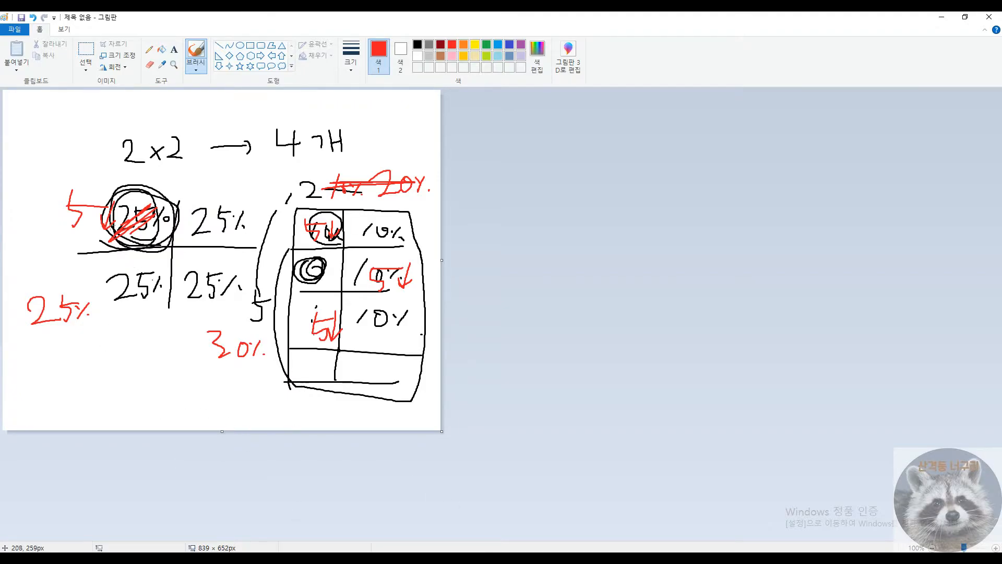
Draw a red frame around the 2×2 grid and red loops around the 2-by-5 table
mouse_move(72, 191)
left_mouse_down()
mouse_move(70, 319)
mouse_move(255, 216)
mouse_move(80, 194)
left_mouse_up()
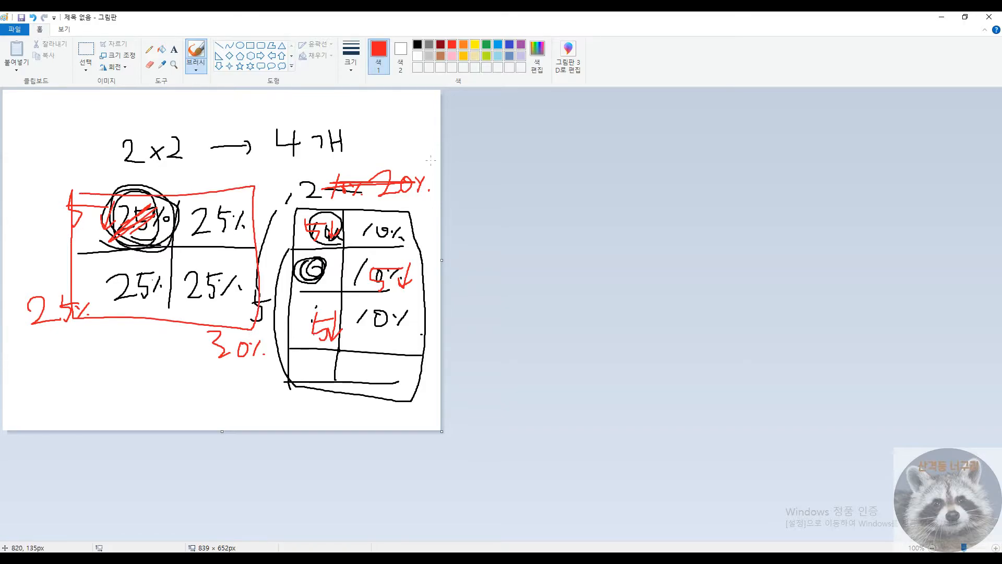
mouse_move(335, 189)
left_mouse_down()
mouse_move(290, 403)
mouse_move(436, 344)
mouse_move(334, 189)
mouse_move(323, 429)
mouse_move(437, 208)
mouse_move(246, 288)
mouse_move(438, 258)
mouse_move(240, 424)
mouse_move(330, 434)
left_mouse_up()
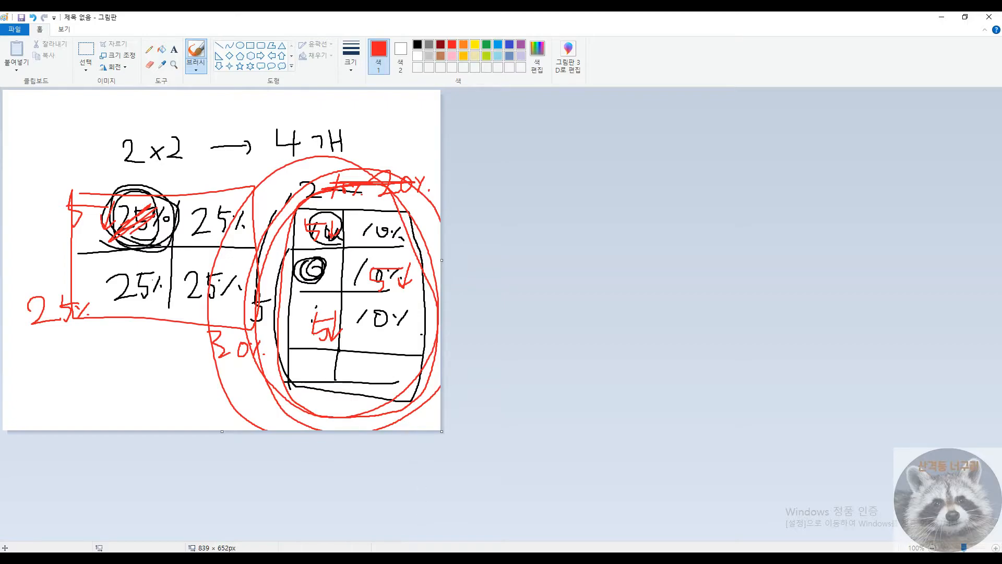
Switch to the Chi-Square Test blog article in Chrome and highlight its explanation of the 20% rule with the 2x5 and 2x2 table examples
left_click(347, 514)
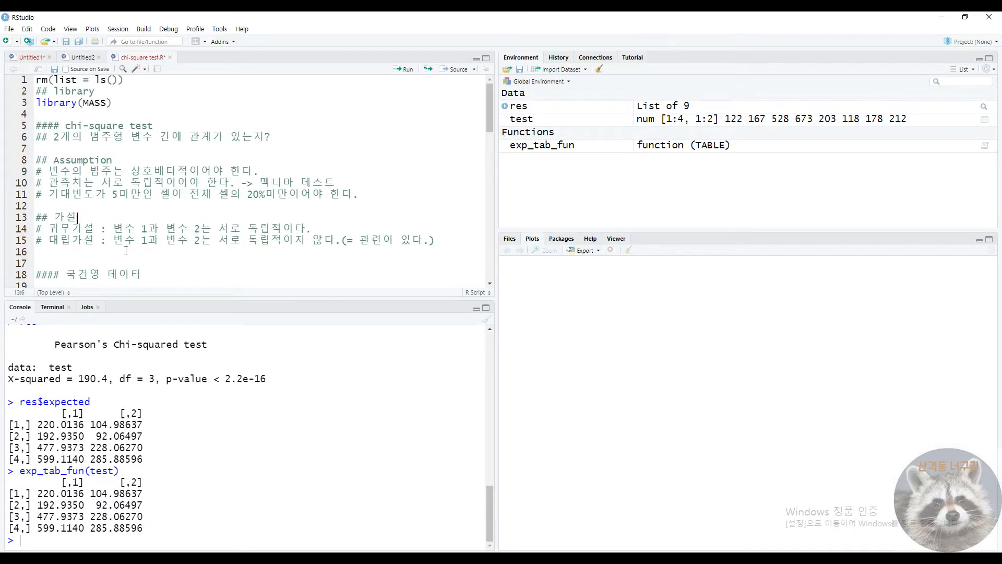
scroll(126, 250, "down", 2)
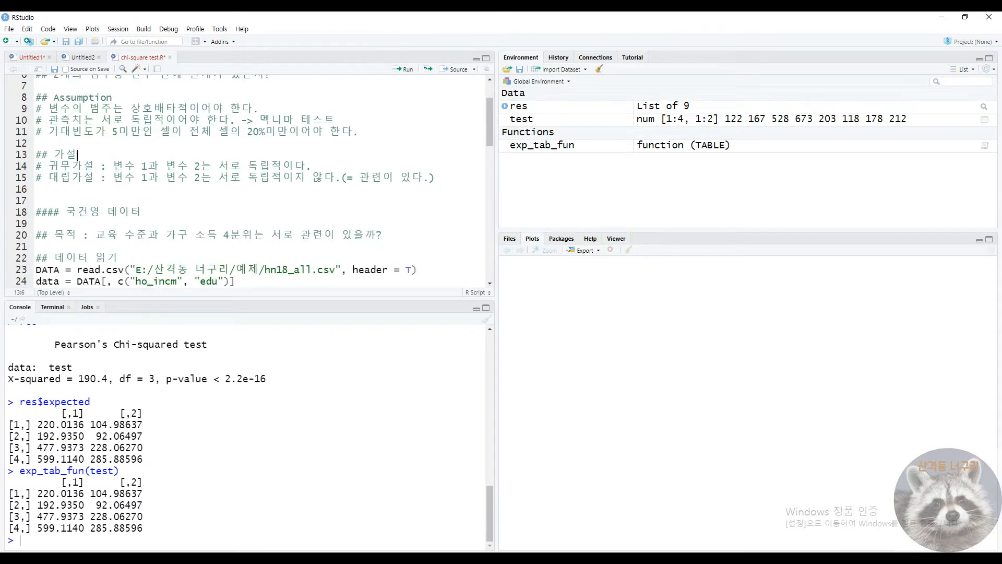
key("alt+Tab")
scroll(280, 318, "down", 2)
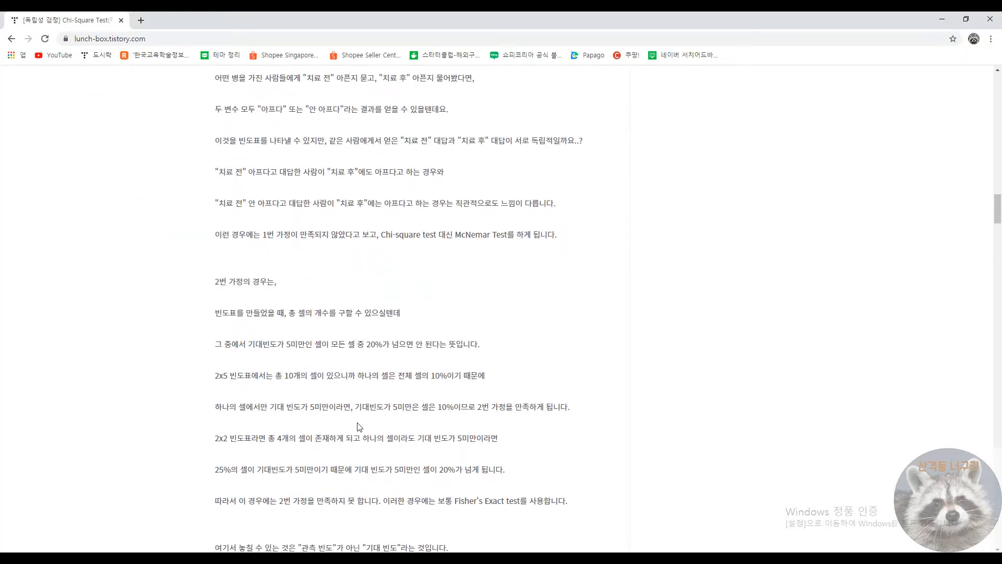
left_click_drag(216, 284, 438, 304)
left_click(433, 343)
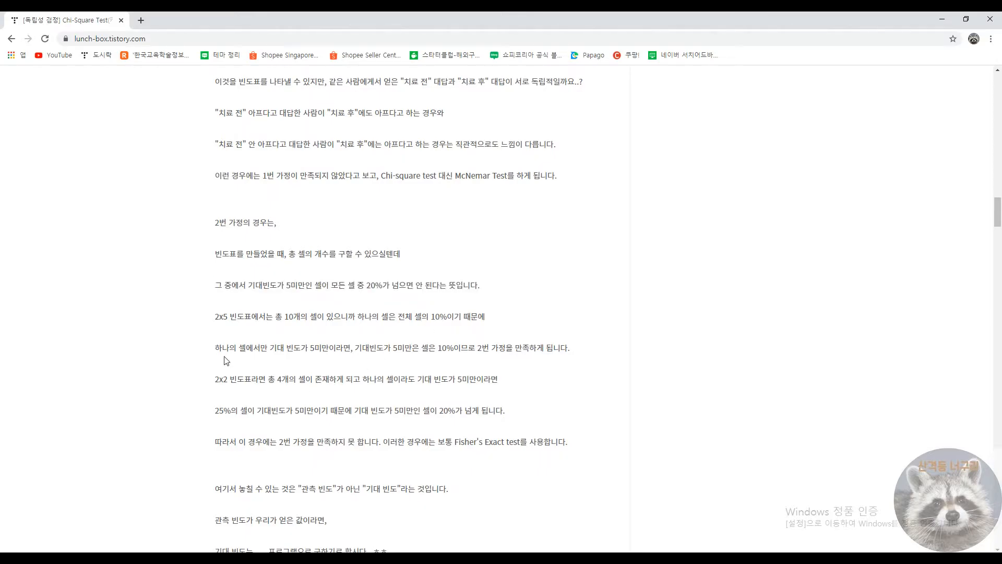
left_click_drag(213, 312, 181, 250)
left_click(513, 416)
scroll(501, 417, "down", 3)
scroll(552, 387, "up", 3)
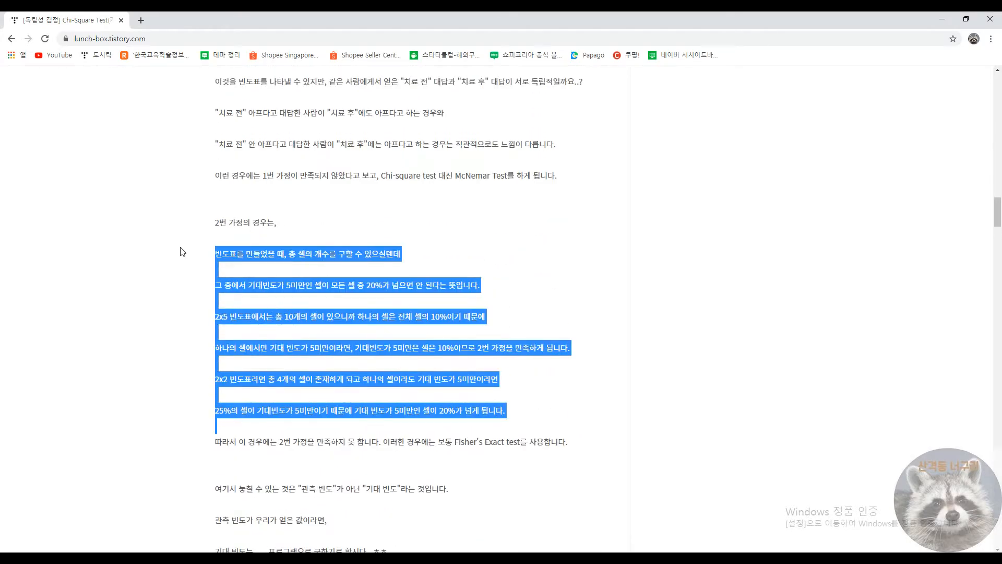
left_click(945, 20)
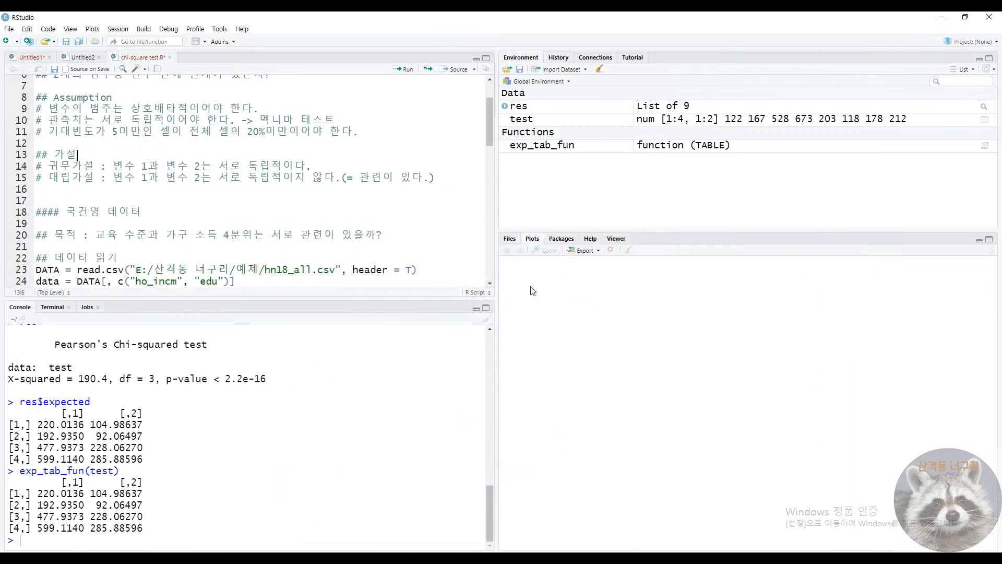
Highlight the null hypothesis (귀무가설) statement under the 가설 heading in the R script
left_click(144, 223)
left_click(95, 200)
scroll(95, 201, "down", 1)
scroll(96, 200, "up", 1)
left_click(89, 190)
left_click_drag(49, 165, 313, 166)
left_click(137, 200)
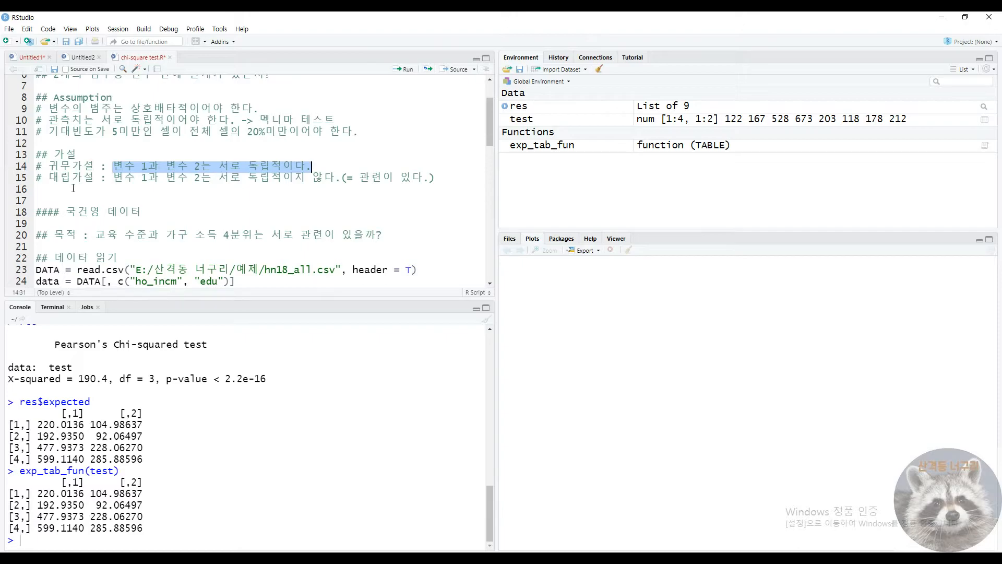
Highlight the alternative hypothesis (대립가설) statement in the script, then its 서로 독립적이지 않다 part
key("Down")
key("Down")
key("Down")
left_click_drag(113, 178, 347, 181)
key("Down")
key("Down")
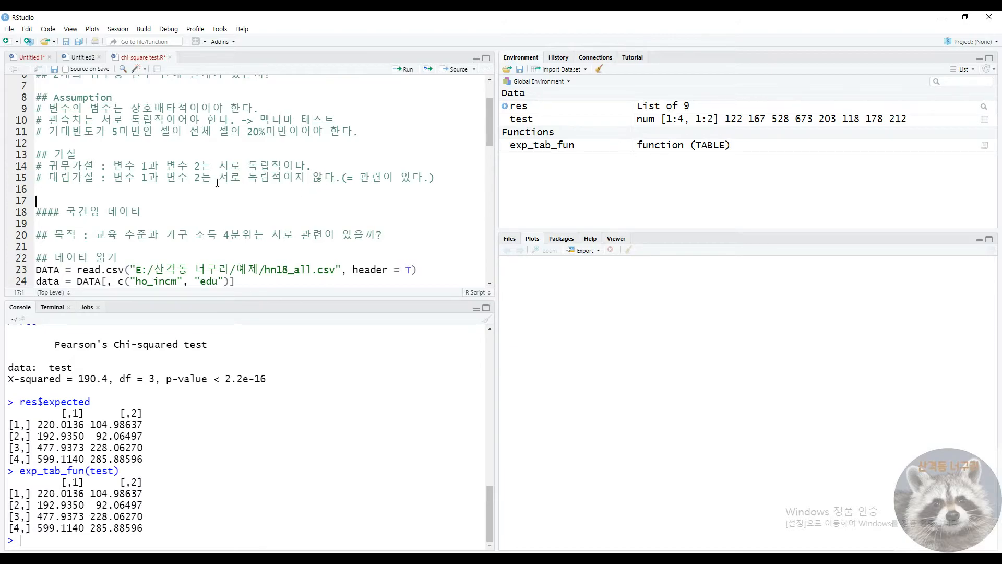
left_click_drag(219, 180, 335, 181)
left_click(350, 207)
Delete the blank lines before and after the 목적 comment in the 국건영 데이터 section
left_click(154, 229)
key("BackSpace")
left_click(125, 237)
key("BackSpace")
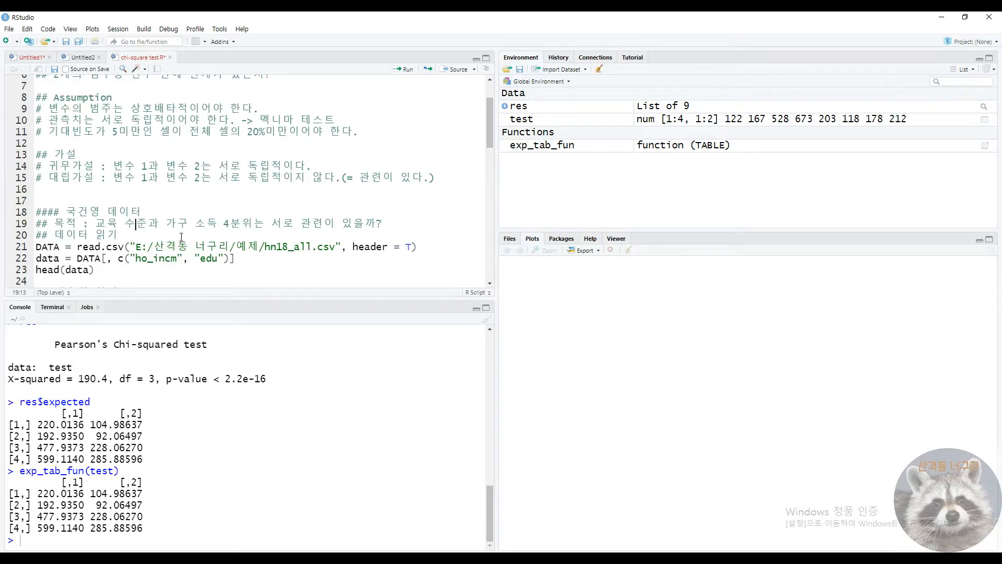
Run the 국건영 데이터 lines that read hn18_all.csv, select the ho_incm and edu columns, and display the first rows
scroll(181, 237, "down", 9)
scroll(167, 254, "up", 8)
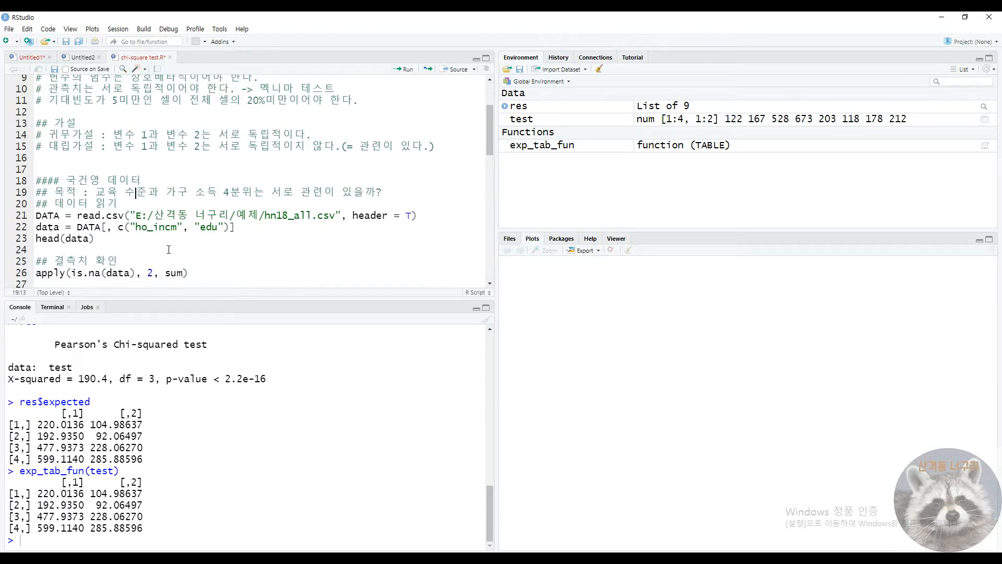
left_click(137, 216)
key("ctrl+Return")
key("ctrl+Return")
key("ctrl+Return")
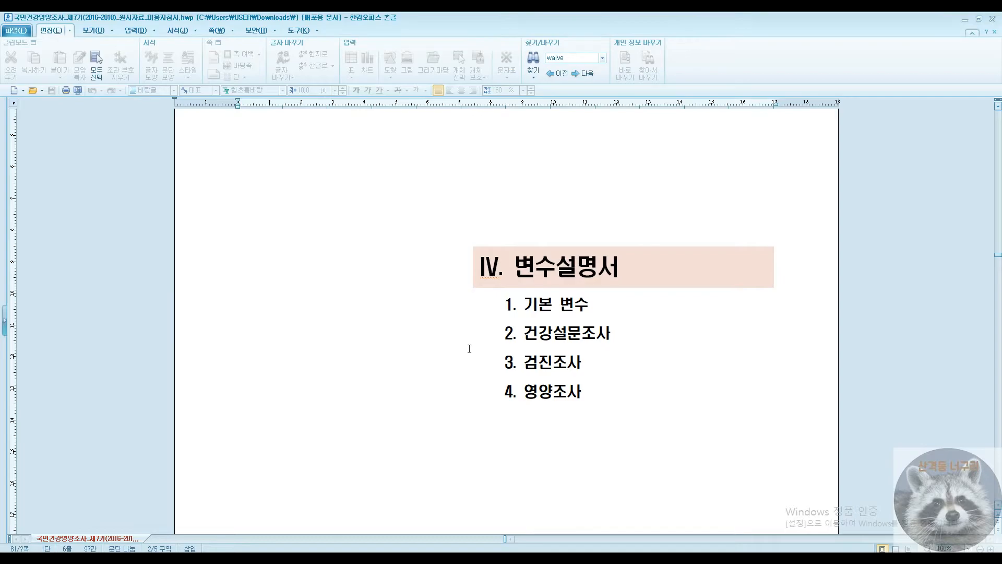
Look up the descriptions and category codes of ho_incm and edu in the survey guideline document's variable tables
scroll(516, 303, "down", 10)
scroll(509, 318, "down", 15)
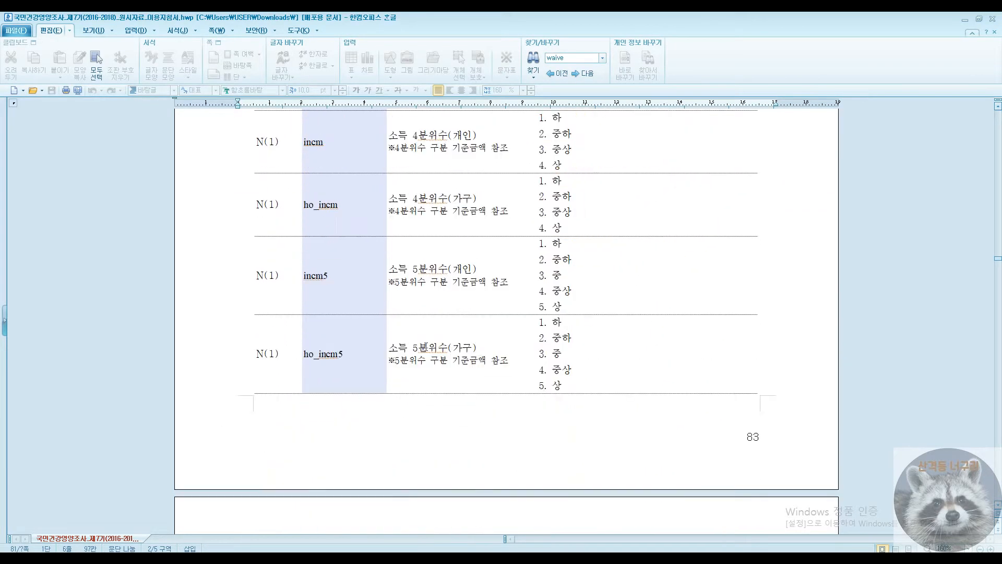
scroll(442, 347, "up", 3)
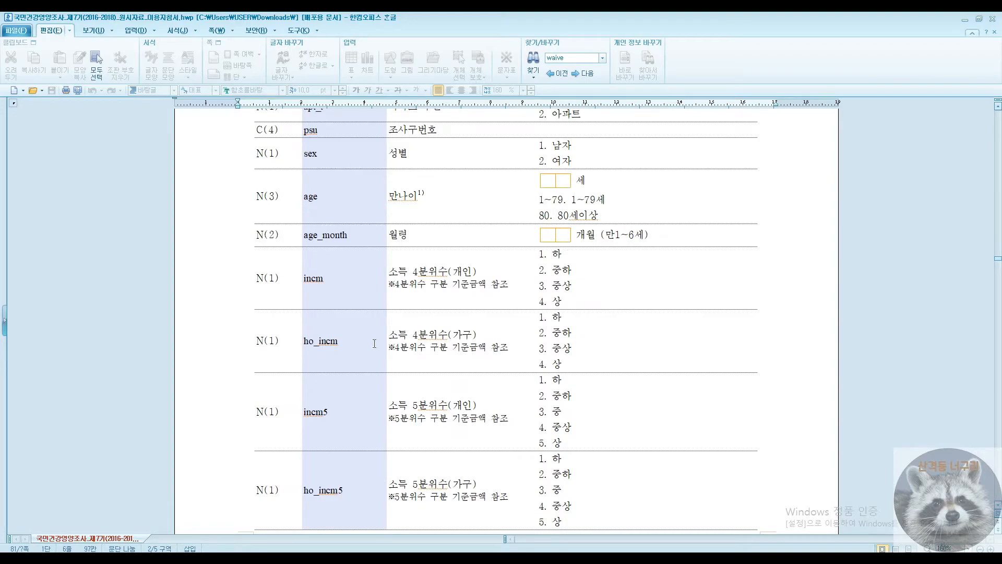
scroll(396, 347, "down", 12)
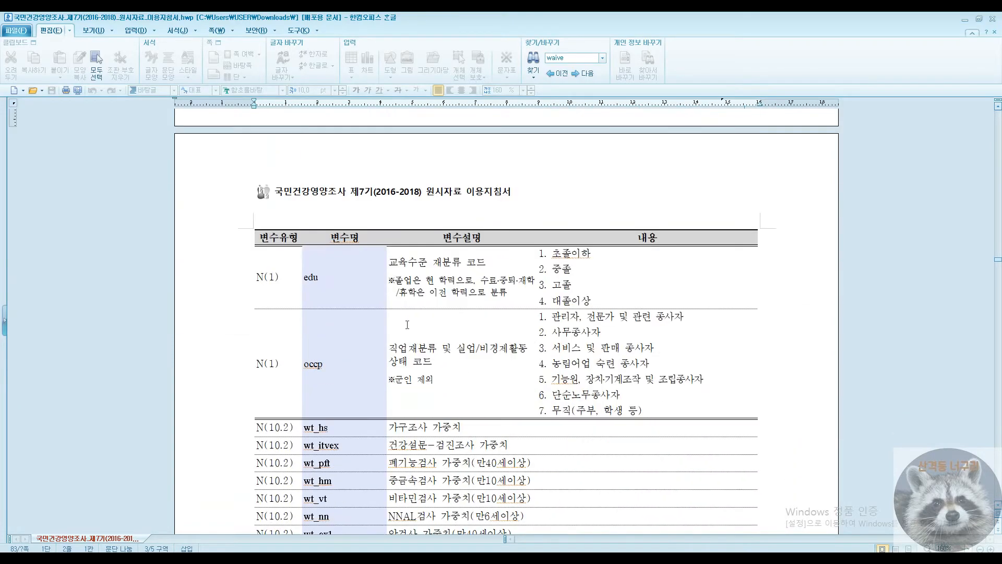
scroll(377, 336, "up", 4)
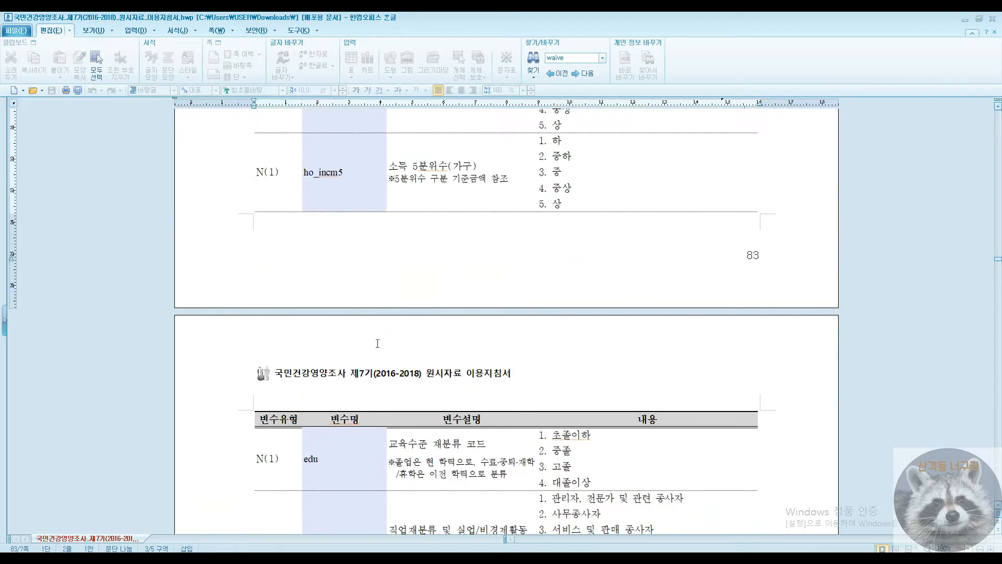
scroll(378, 337, "up", 7)
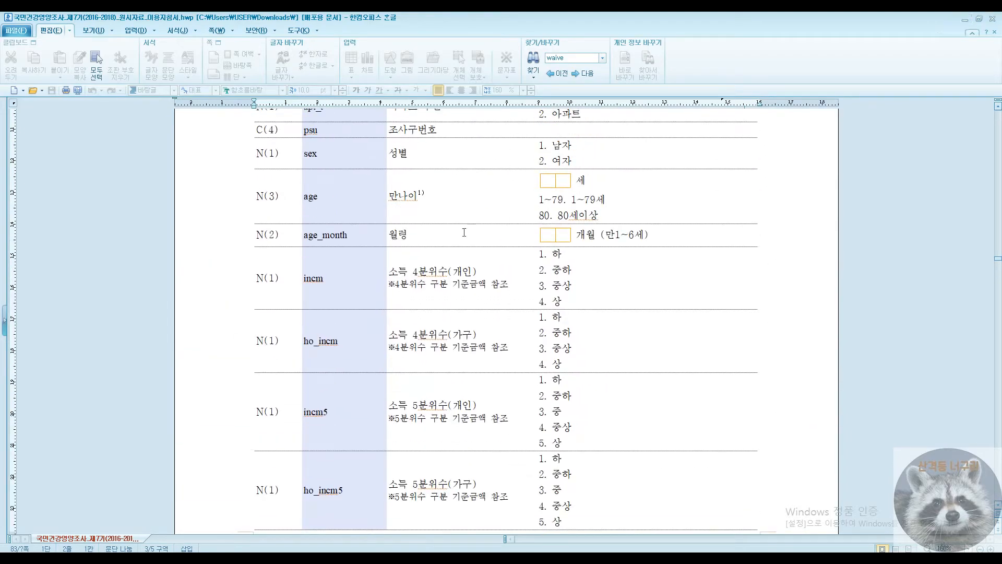
scroll(431, 305, "down", 10)
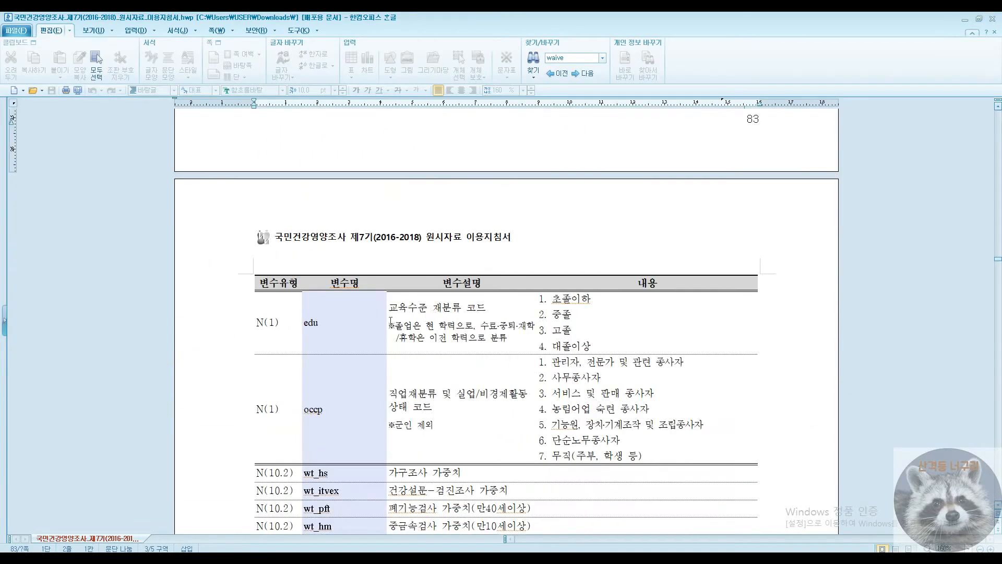
left_click(965, 19)
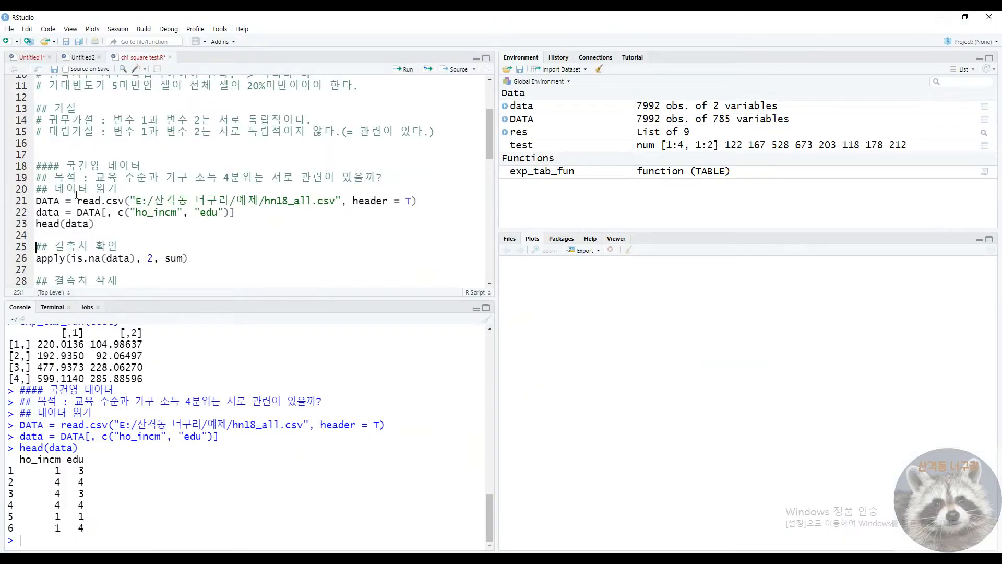
Highlight the research question in the 목적 comment, then the ho_incm and edu column names in the console output
left_click_drag(96, 177, 402, 176)
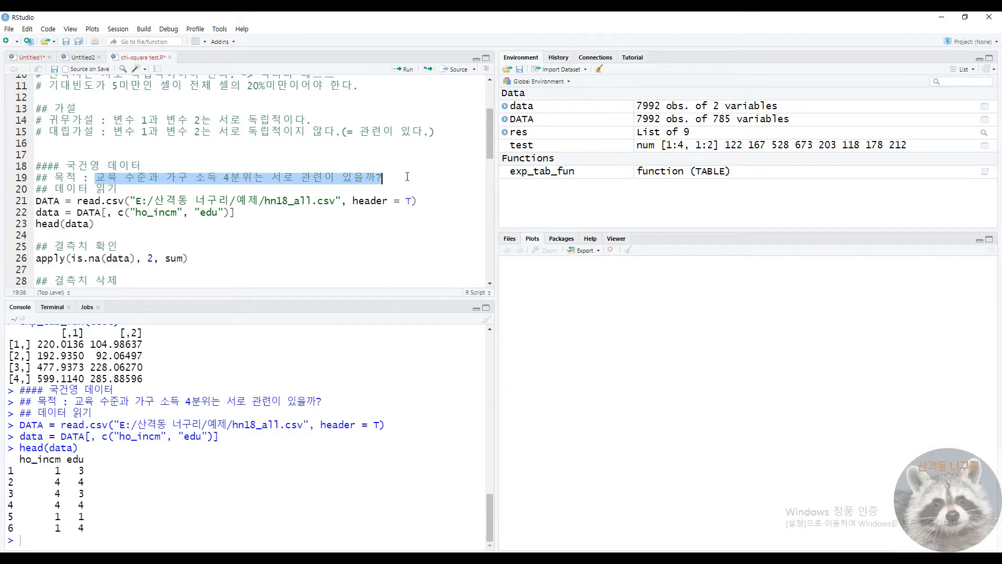
left_click(412, 175)
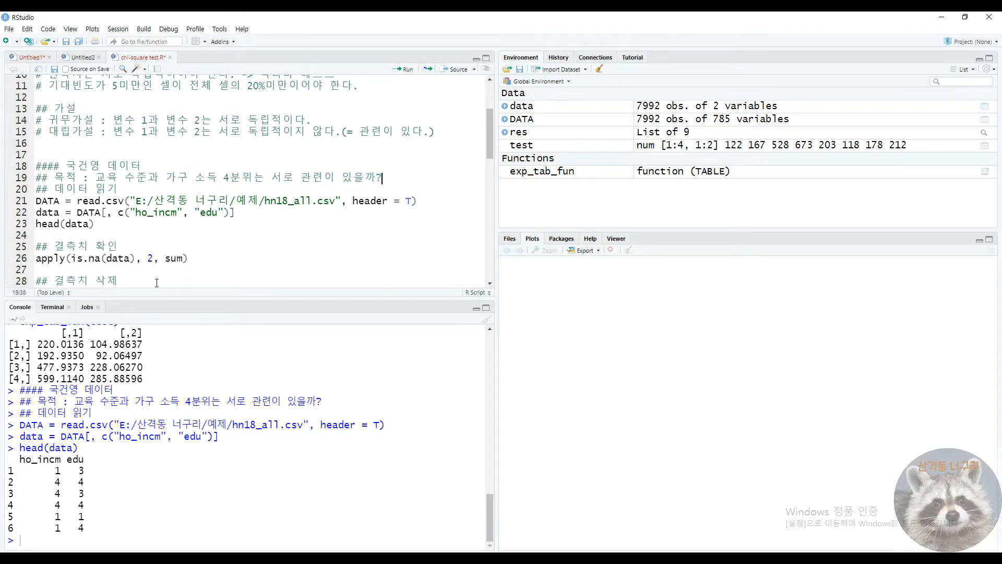
left_click_drag(18, 459, 70, 461)
left_click(70, 462)
double_click(41, 462)
triple_click(41, 464)
left_click(83, 469)
double_click(81, 460)
left_click(78, 468)
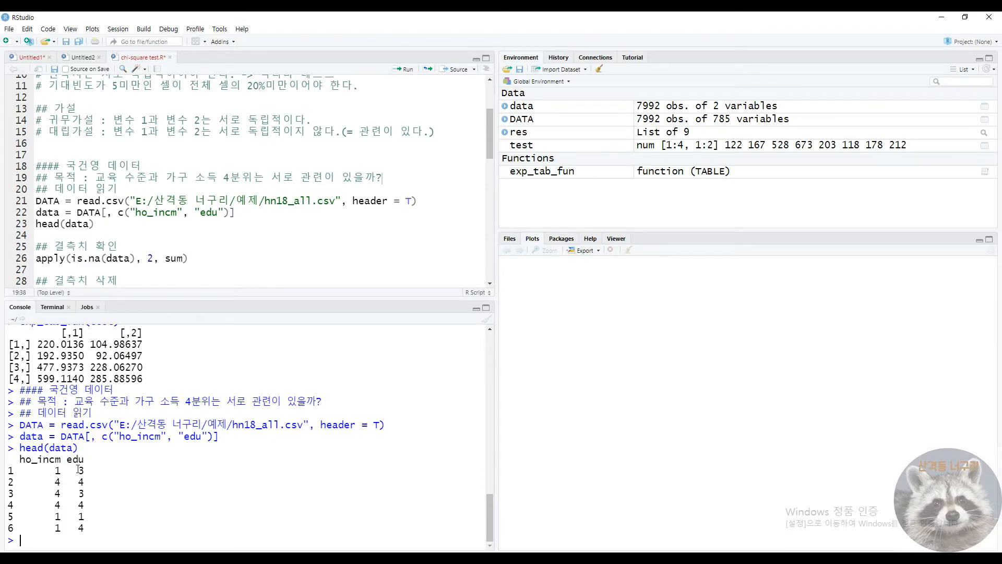
Run the missing-value check on data and highlight the resulting ho_incm and edu counts
left_click(151, 247)
key("ctrl+Return")
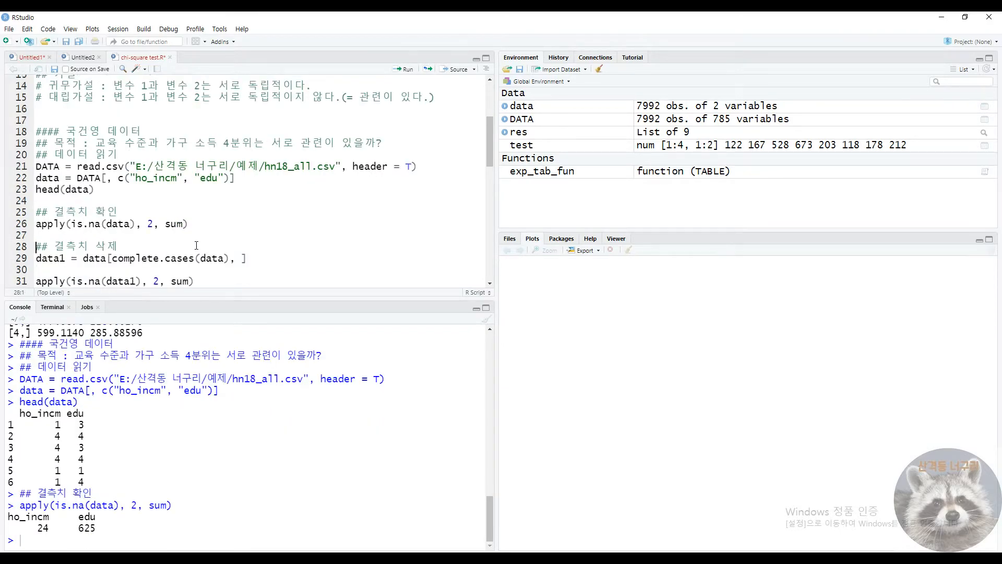
double_click(37, 518)
double_click(42, 527)
double_click(88, 528)
double_click(59, 530)
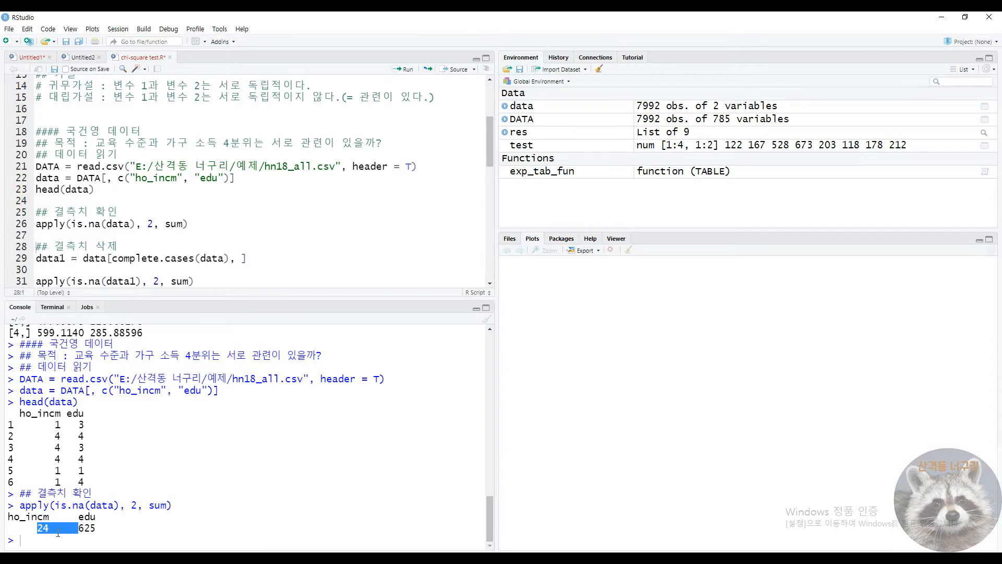
double_click(52, 530)
double_click(40, 531)
left_click(94, 531)
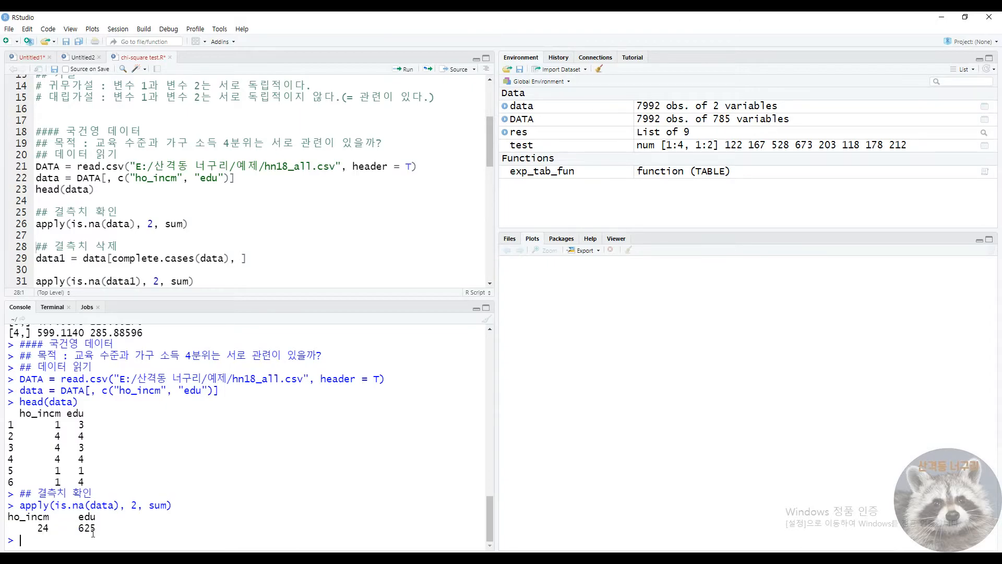
double_click(90, 528)
Run the complete.cases line to store the complete rows as data1, then rerun the missing-value check on data1
left_click(203, 248)
key("Down")
scroll(257, 250, "down", 2)
left_click(167, 196)
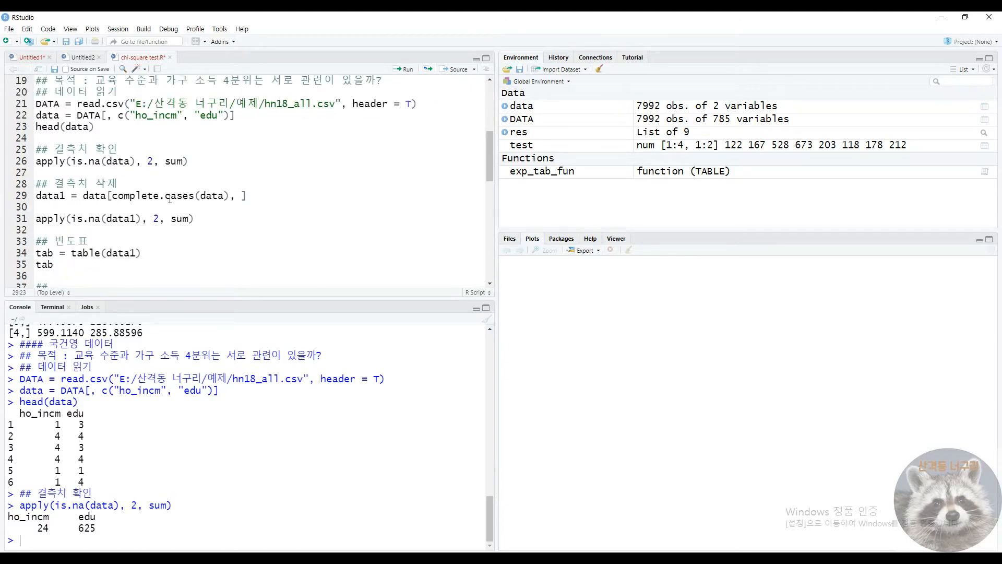
key("ctrl+Return")
key("ctrl+Return")
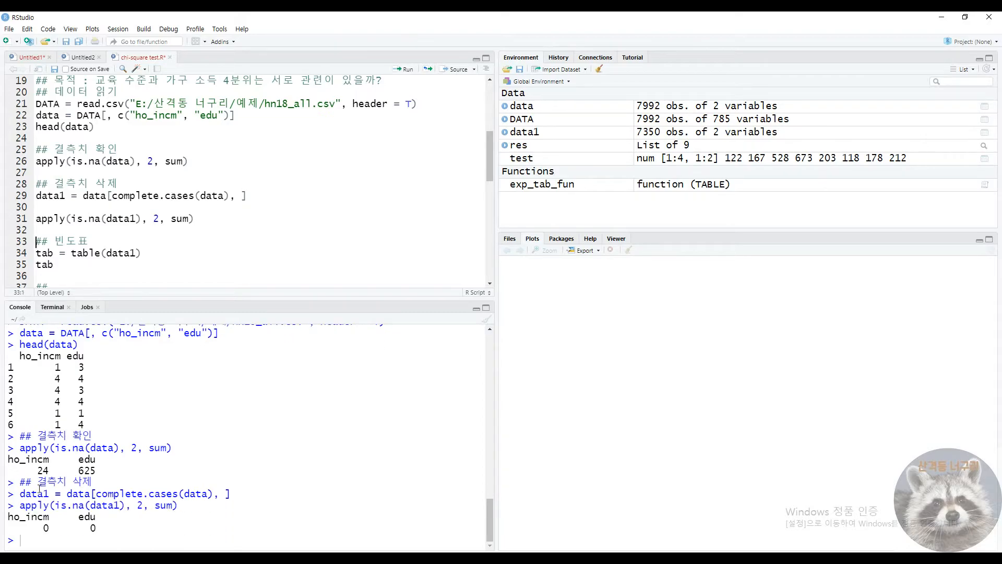
left_click_drag(102, 528, 5, 515)
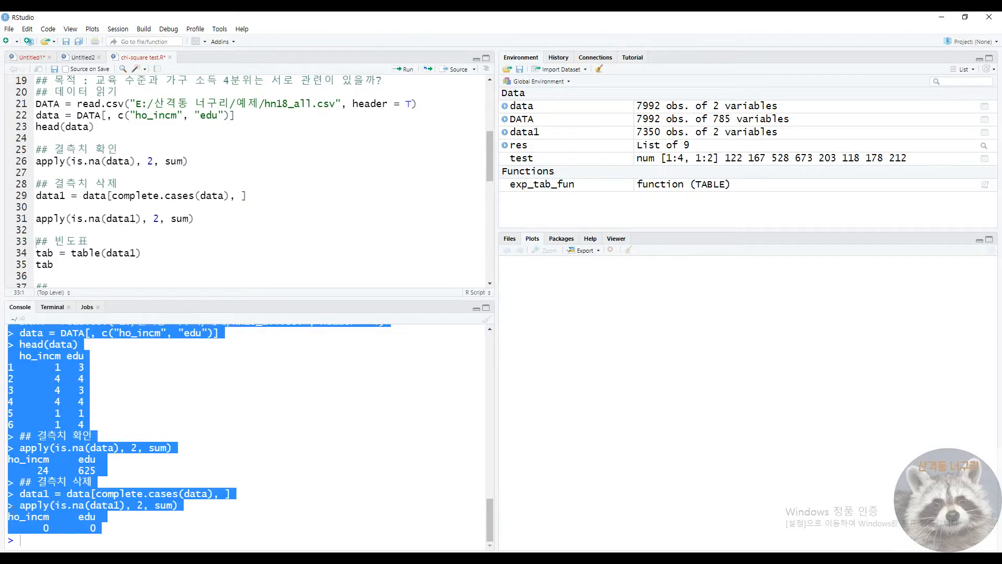
left_click(6, 515)
Create and print the frequency table tab from data1, then highlight its edu category headings
scroll(106, 225, "down", 1)
left_click(106, 222)
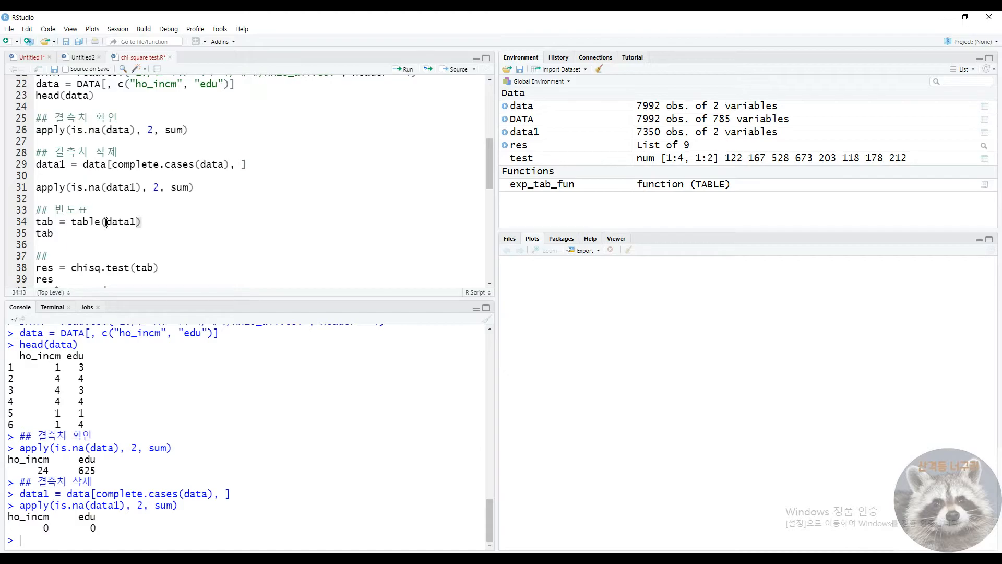
key("ctrl+Return")
key("ctrl+Return")
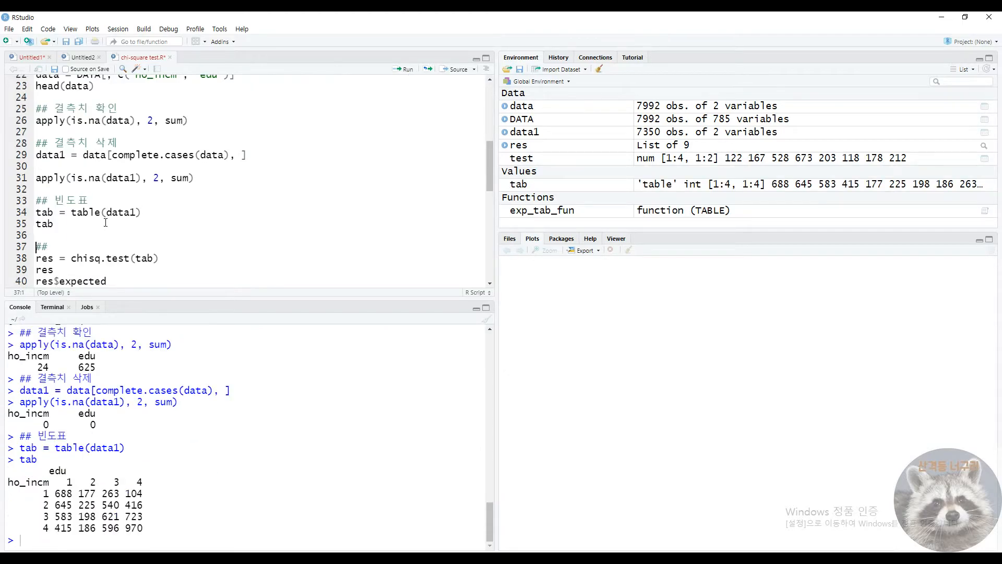
left_click_drag(13, 470, 172, 509)
left_click(106, 504)
left_click_drag(65, 484, 165, 483)
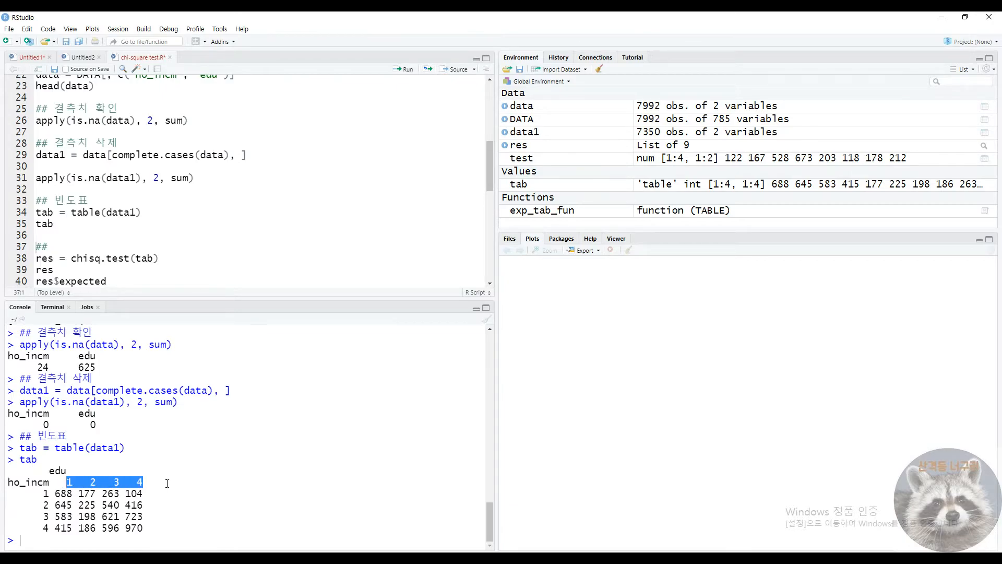
left_click(168, 485)
Switch to the Hangul survey guide and highlight the category codes listed for edu and ho_incm
left_click(458, 490)
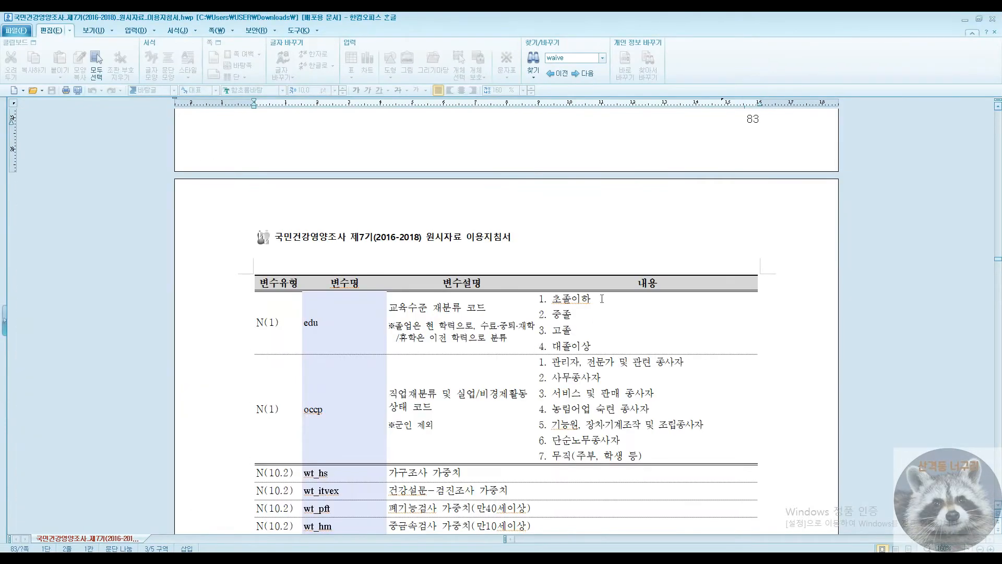
left_click_drag(552, 299, 603, 303)
left_click(562, 317)
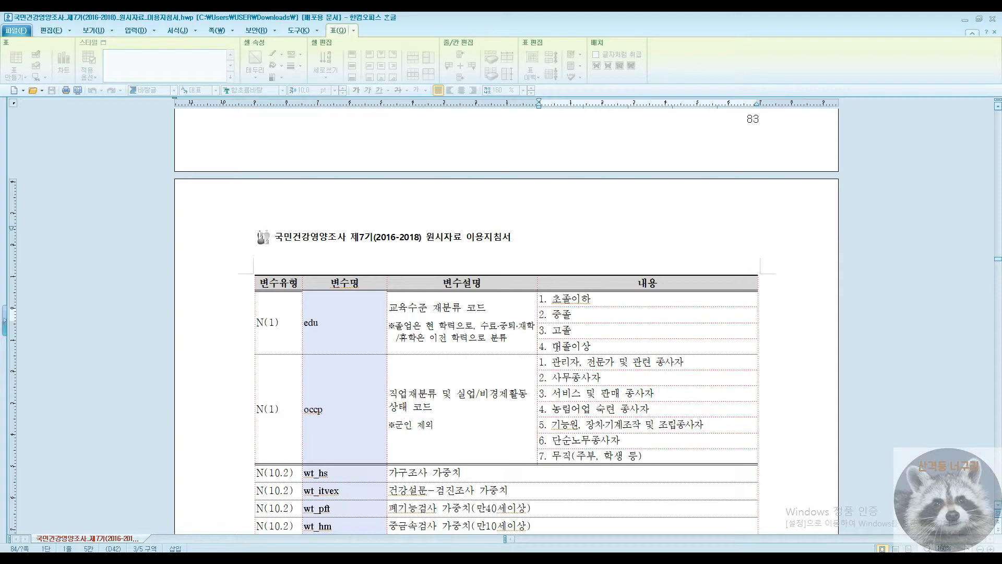
scroll(482, 340, "up", 5)
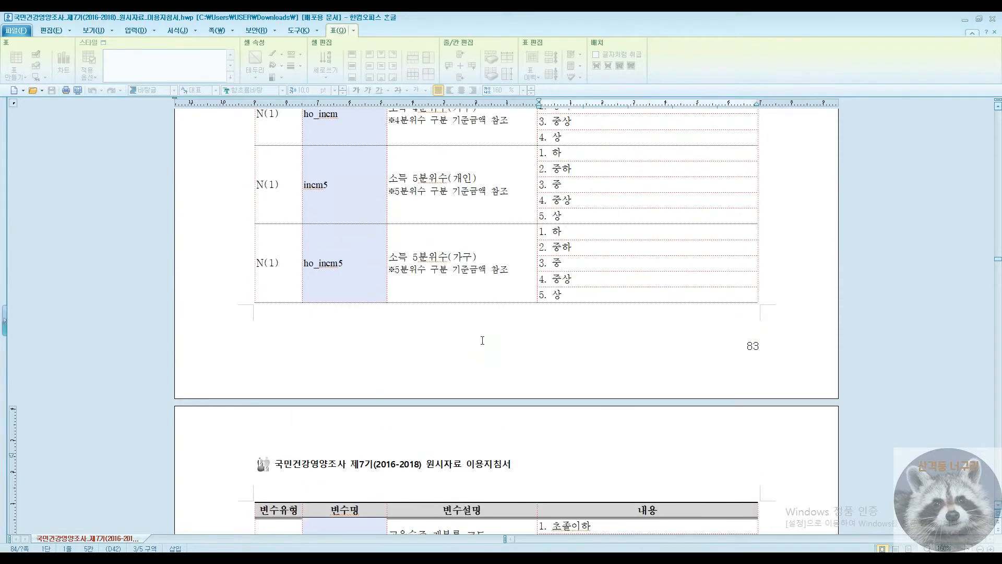
scroll(482, 340, "up", 3)
left_click_drag(544, 227, 567, 274)
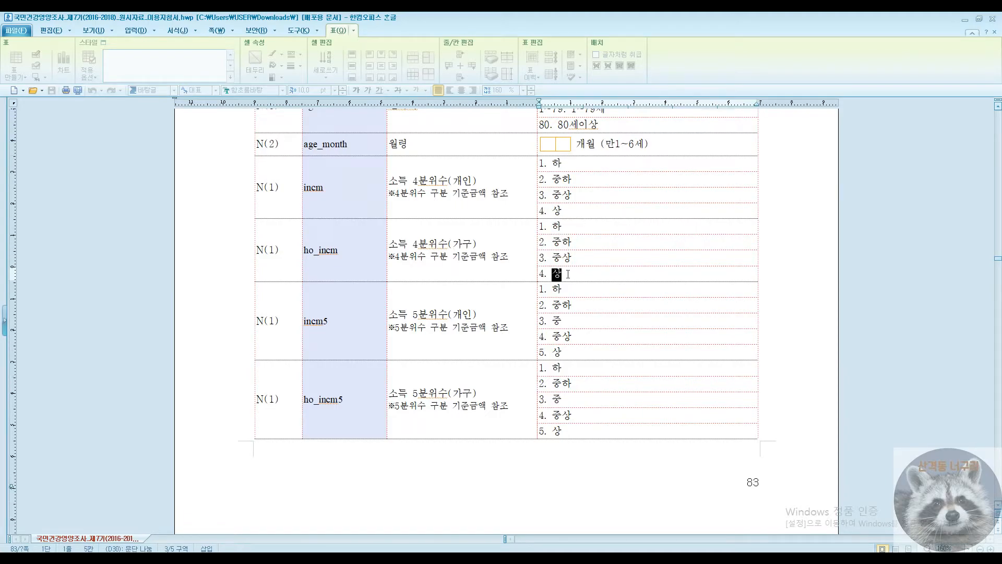
Return to RStudio and highlight edu category 1 and ho_incm category 1 in the frequency table output
left_click(965, 20)
double_click(69, 482)
double_click(46, 493)
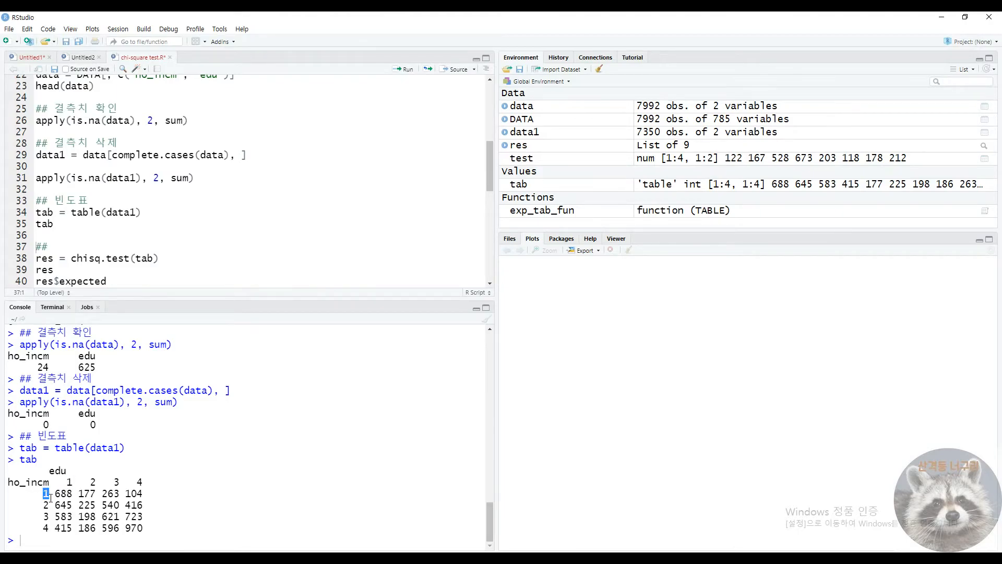
left_click(123, 249)
left_click_drag(58, 495, 21, 540)
left_click(101, 516)
left_click(137, 524)
Highlight the full block of frequency counts in the tab output, then the count for ho_incm 1 and edu 1
scroll(185, 253, "up", 3)
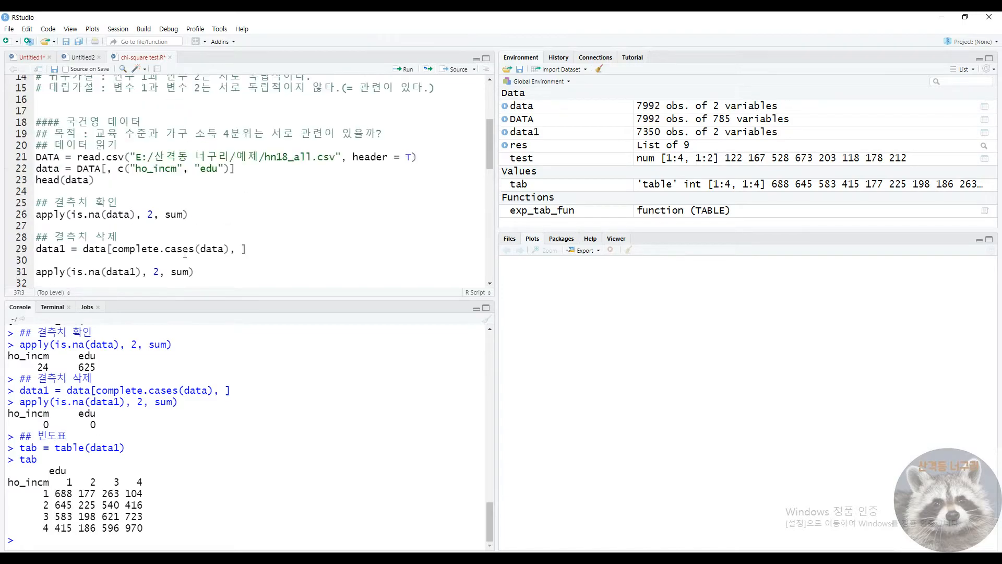
scroll(185, 254, "down", 4)
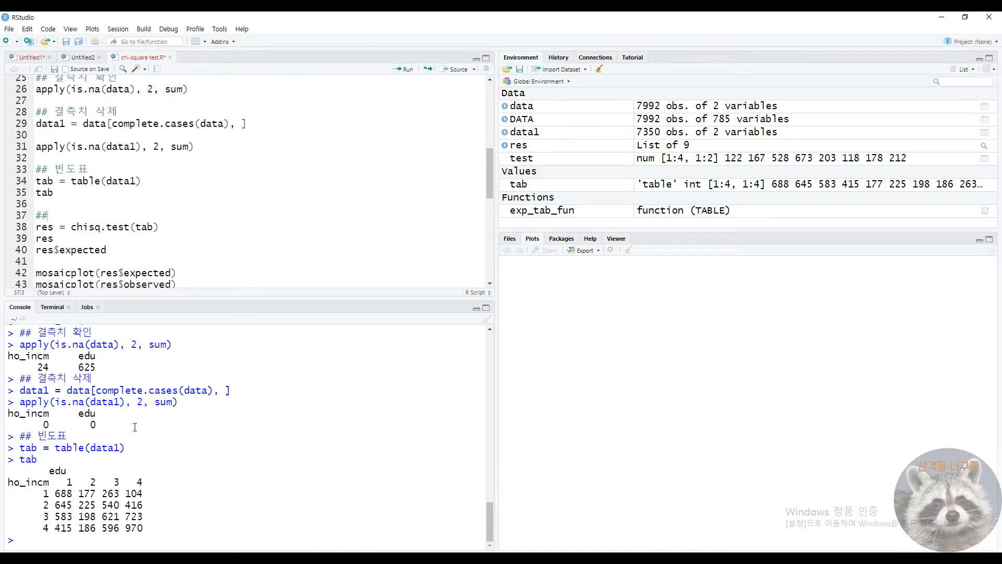
left_click_drag(58, 493, 156, 529)
left_click(158, 529)
left_click_drag(59, 494, 72, 494)
left_click(134, 219)
left_click(80, 228)
left_click(152, 226)
Highlight the three Assumption comments on mutually exclusive categories, independent observations and expected frequencies under 5
scroll(131, 261, "up", 5)
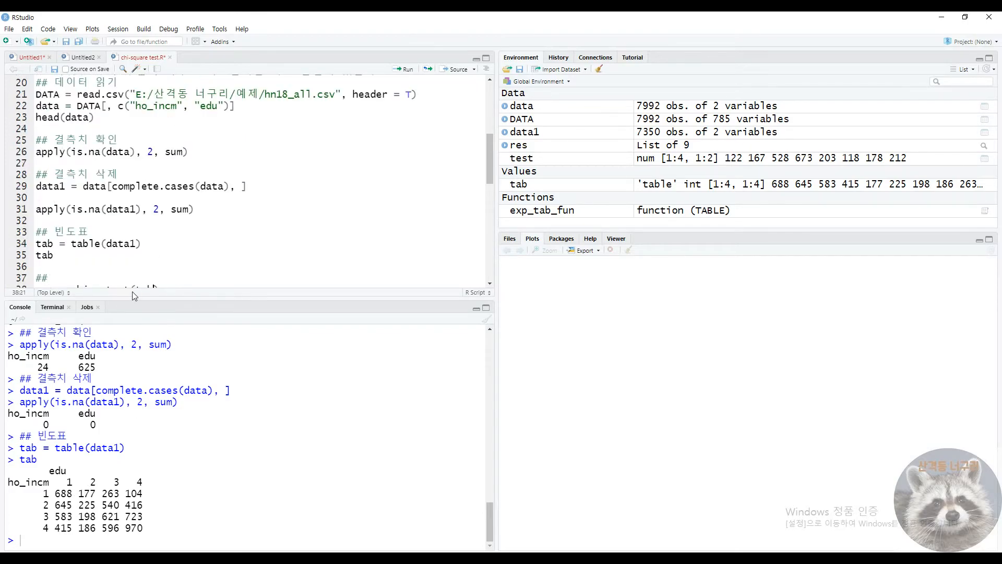
scroll(122, 281, "up", 4)
left_click_drag(49, 174, 289, 171)
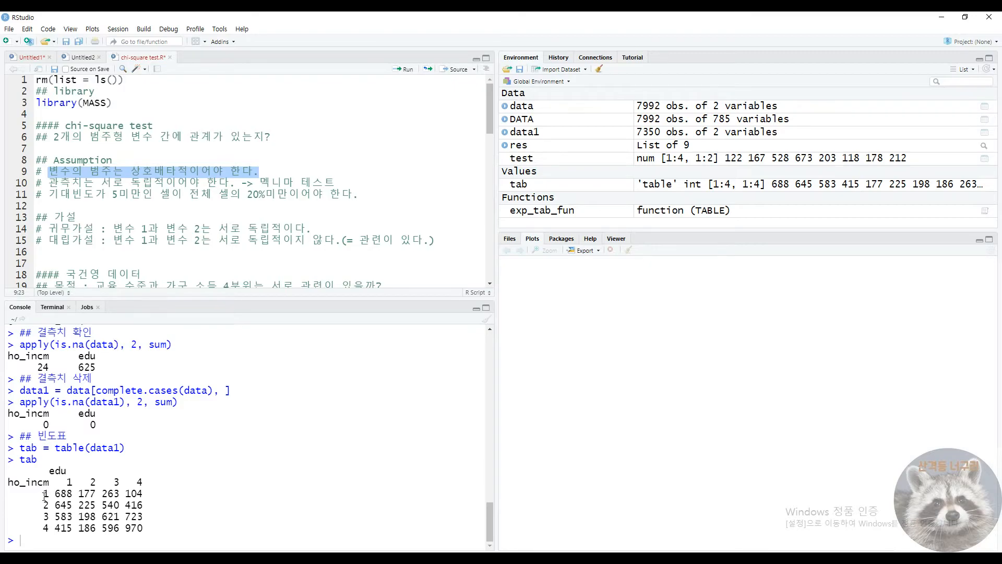
left_click_drag(48, 182, 350, 183)
left_click_drag(236, 183, 133, 182)
left_click(83, 217)
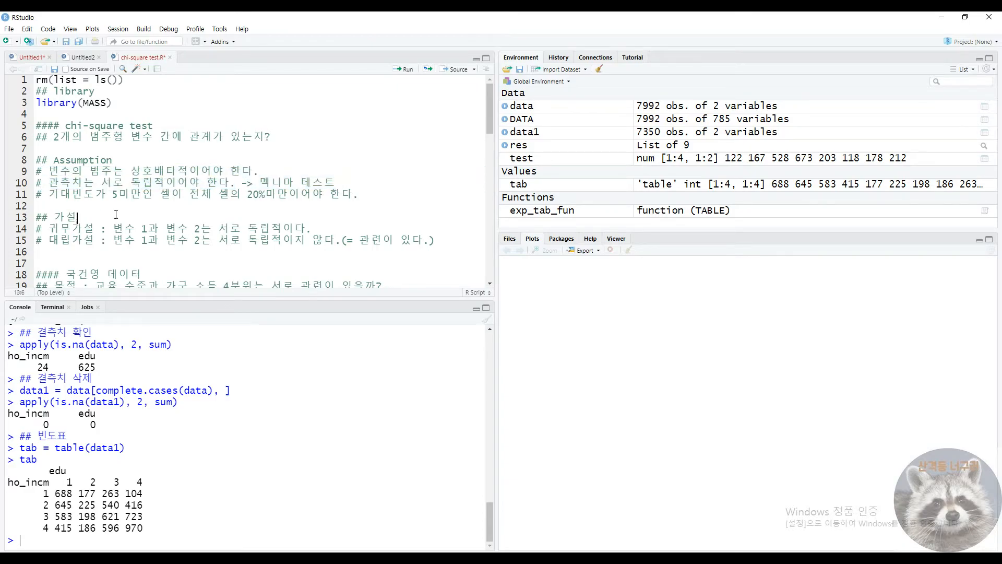
scroll(109, 266, "down", 2)
left_click_drag(47, 131, 362, 132)
left_click(328, 167)
Run chisq.test(tab) to store the test as res, print res and highlight the Pearson's Chi-squared output
scroll(328, 168, "down", 7)
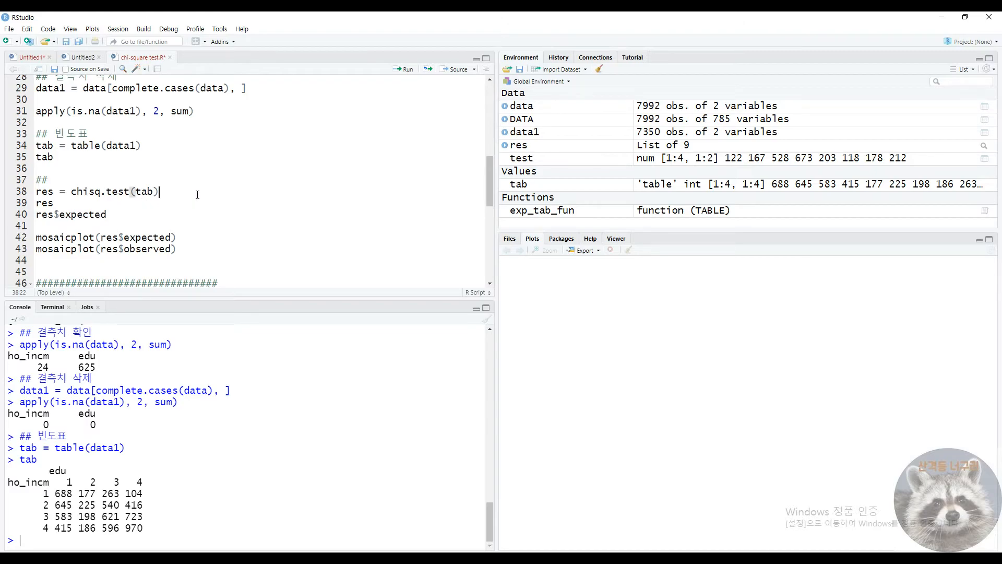
left_click(146, 192)
left_click_drag(71, 192, 129, 192)
left_click(182, 193)
key("ctrl+Return")
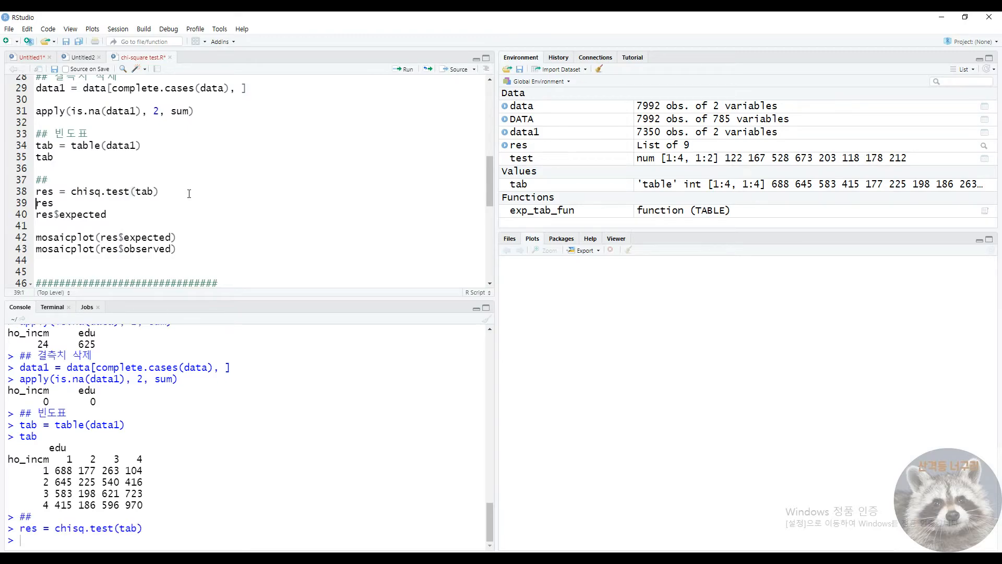
key("ctrl+Return")
left_click_drag(284, 521, 8, 478)
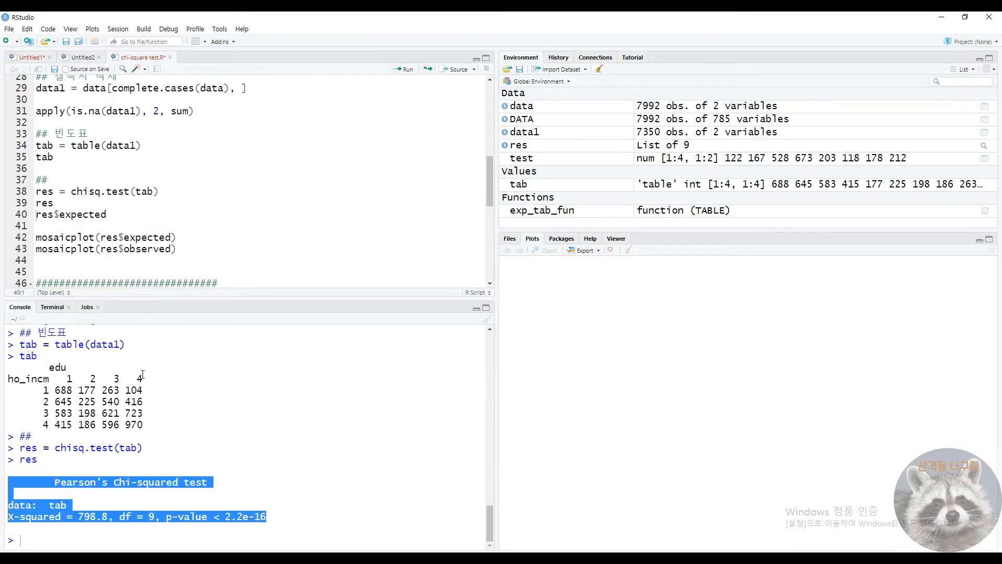
Start a new res$ line below res and browse the suggested result components through observed and expected
left_click(130, 203)
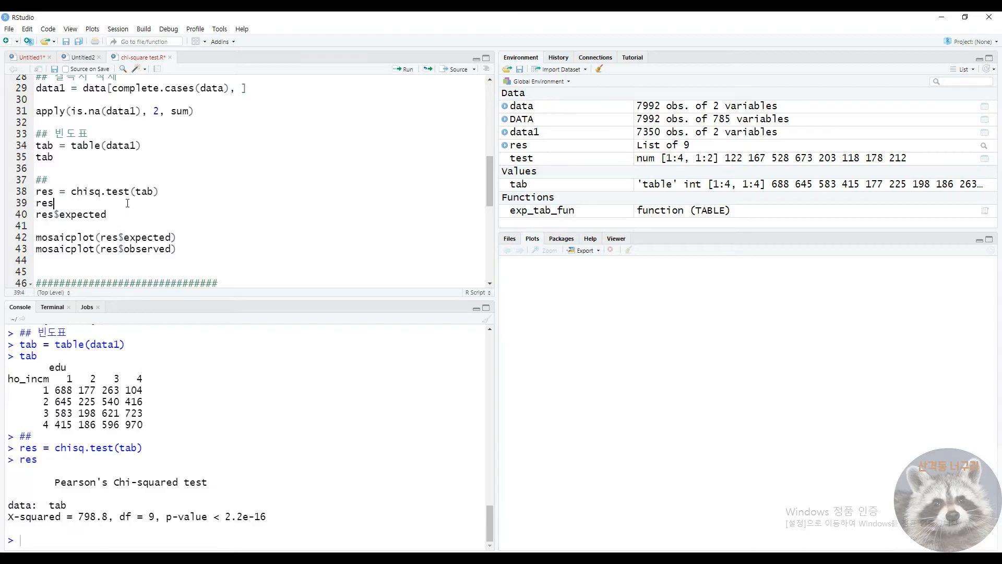
key("Return")
type("res$")
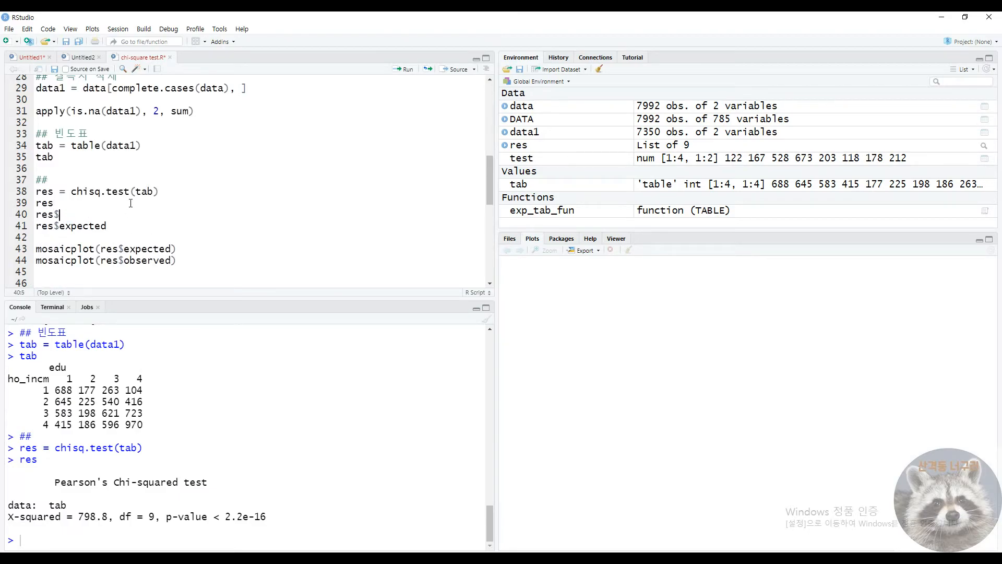
key("Down")
key("Down")
key("Down")
key("Down")
key("Down")
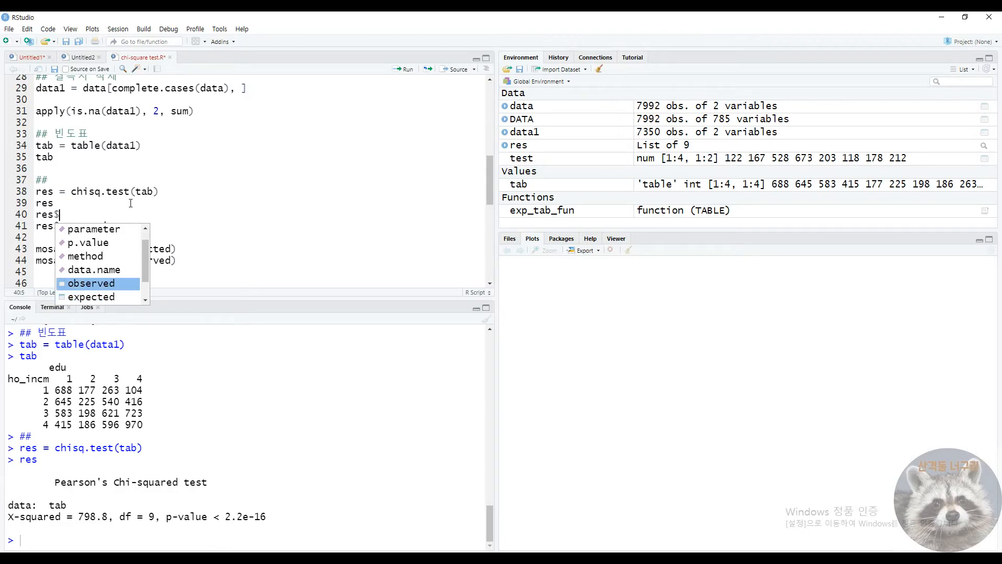
key("Down")
scroll(124, 282, "down", 1)
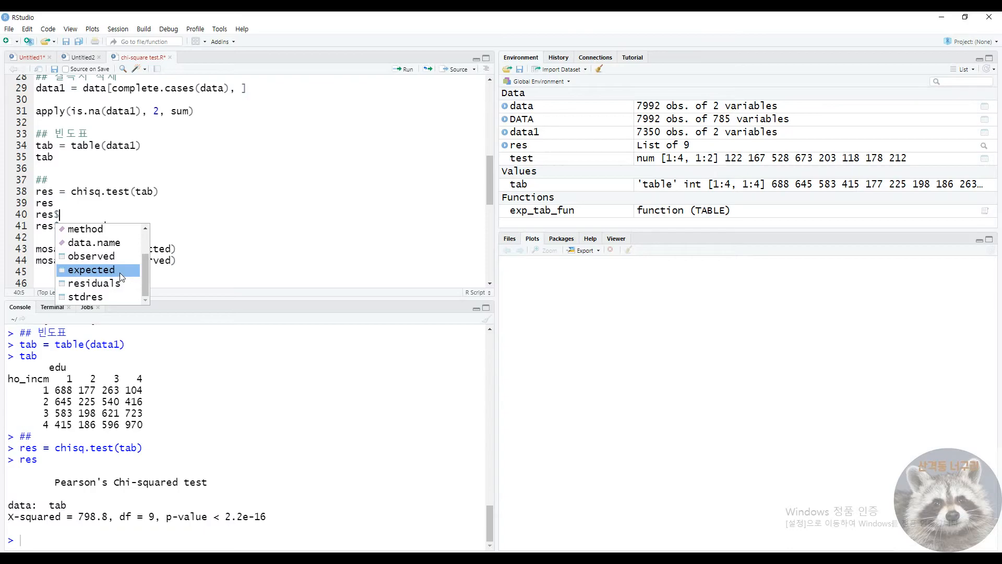
key("Escape")
Try to run res$expected with the incomplete res$ line still above it
left_click(105, 226)
key("ctrl+Return")
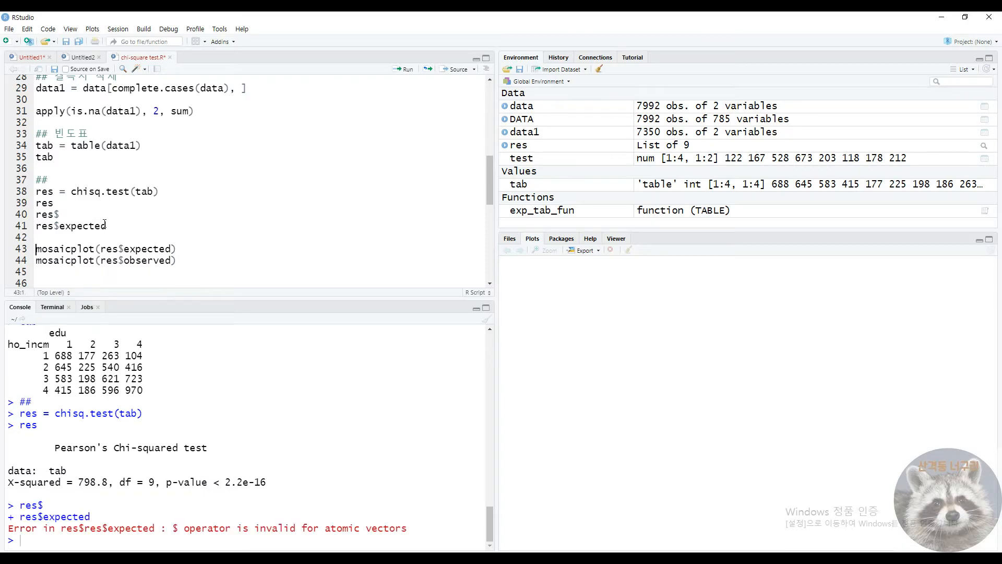
key("Up")
key("Up")
key("ctrl+Return")
Delete the incomplete res$ line above res$expected
key("Up")
key("Up")
key("Up")
key("shift+End")
key("BackSpace")
key("BackSpace")
key("ctrl+Page_Down")
scroll(79, 208, "up", 3)
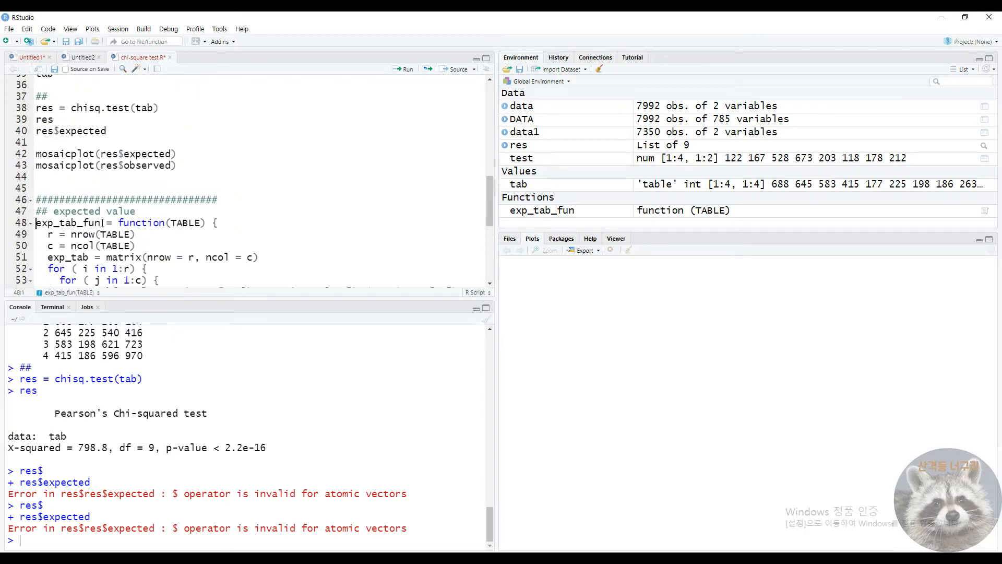
Run res$expected to print the expected frequencies and highlight the values in the edu 1 column
left_click(79, 168)
key("ctrl+Return")
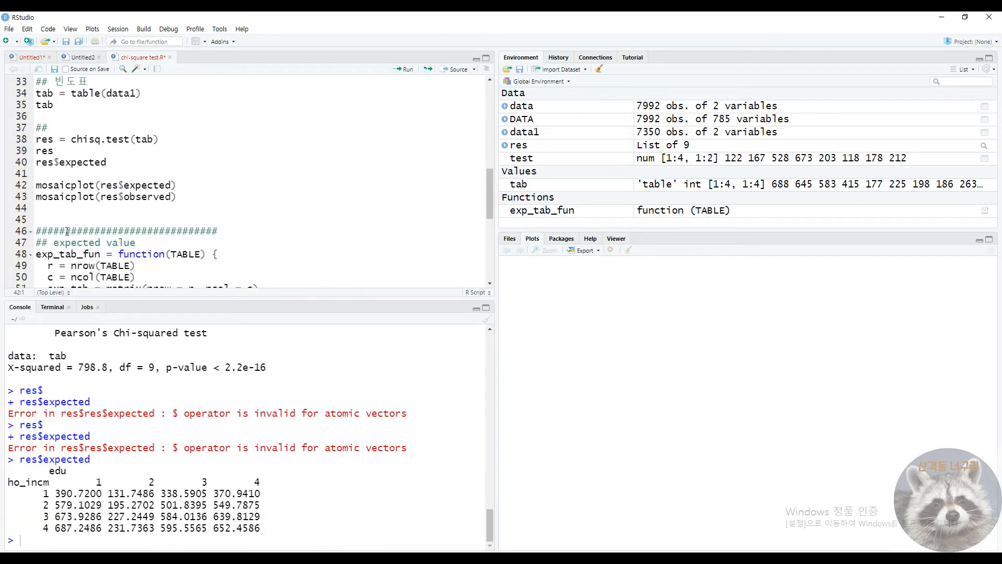
mouse_move(55, 493)
left_mouse_down()
mouse_move(269, 516)
mouse_move(281, 531)
mouse_move(50, 493)
left_mouse_up()
left_click(99, 516)
double_click(80, 494)
double_click(78, 505)
double_click(78, 527)
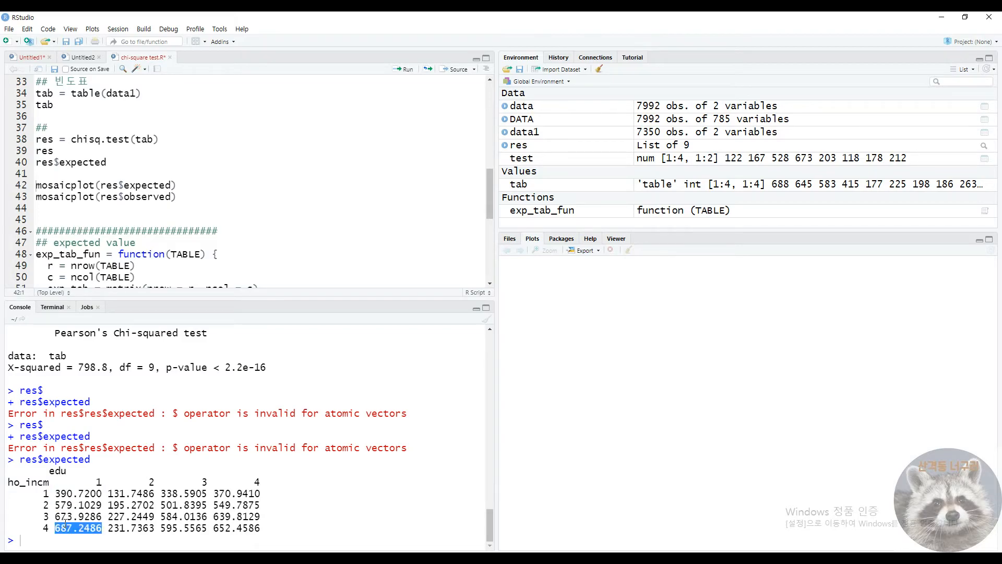
Highlight expected frequencies in the edu 2, 3 and 4 columns, then the whole expected table
double_click(120, 493)
left_click(127, 505)
double_click(145, 516)
left_click(156, 528)
double_click(158, 527)
left_click(169, 528)
double_click(169, 528)
left_click(169, 516)
double_click(169, 505)
double_click(170, 494)
left_click(223, 505)
double_click(224, 505)
double_click(223, 516)
double_click(223, 528)
left_click(223, 516)
double_click(224, 516)
double_click(235, 505)
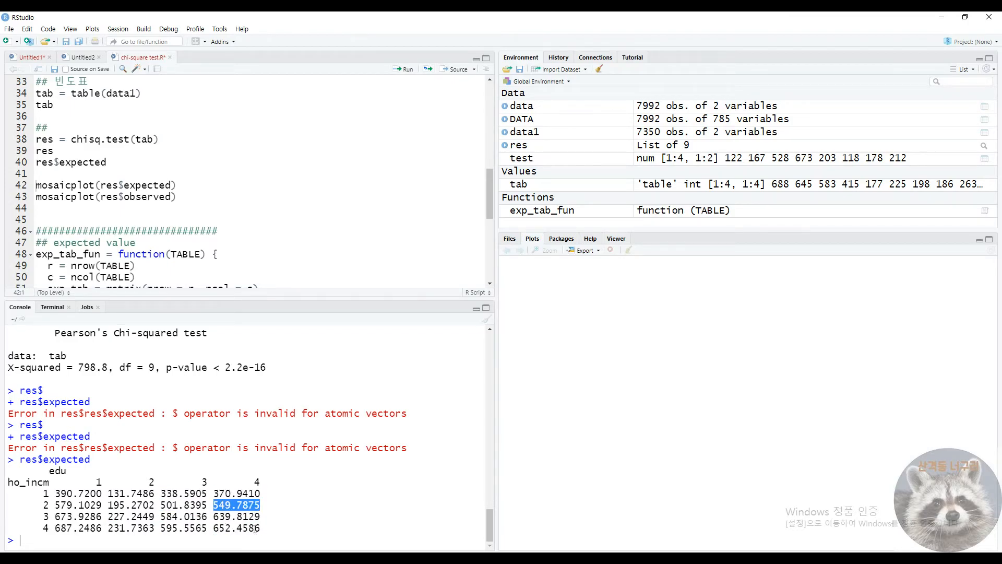
left_click_drag(265, 528, 8, 482)
left_click(97, 503)
Print res again and highlight the test title, the X-squared label and the p-value
left_click(104, 148)
key("ctrl+Return")
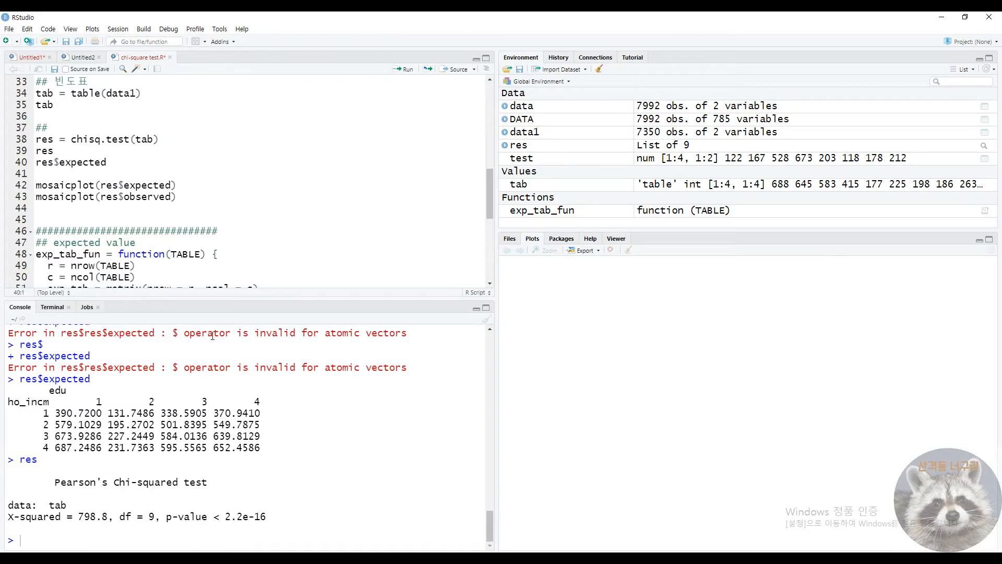
left_click_drag(55, 482, 207, 482)
left_click(100, 523)
left_click_drag(8, 516, 61, 516)
left_click(62, 536)
left_click_drag(268, 517, 160, 517)
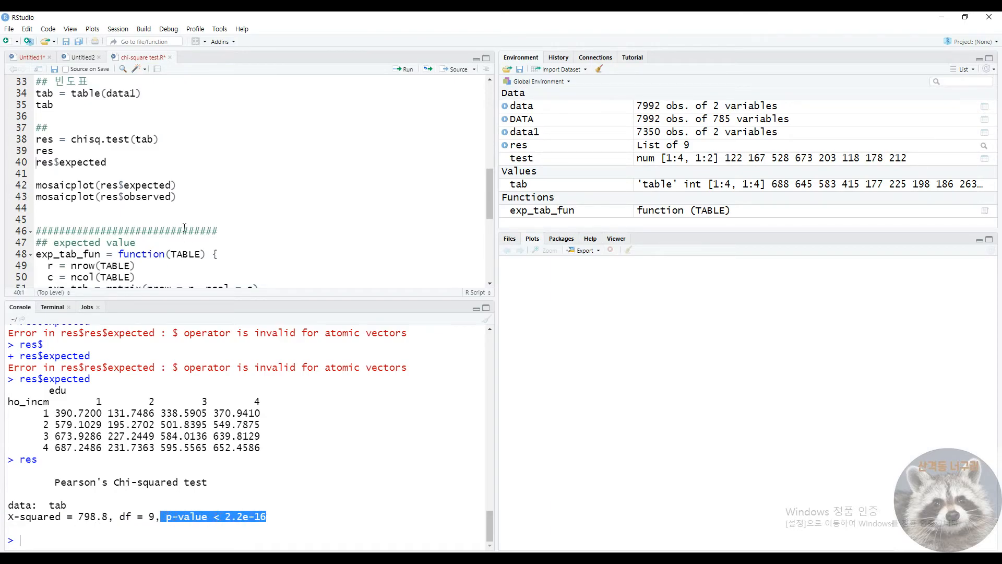
Highlight the education level and household income wording of the research question in the 목적 comment
scroll(151, 248, "up", 4)
scroll(151, 249, "down", 2)
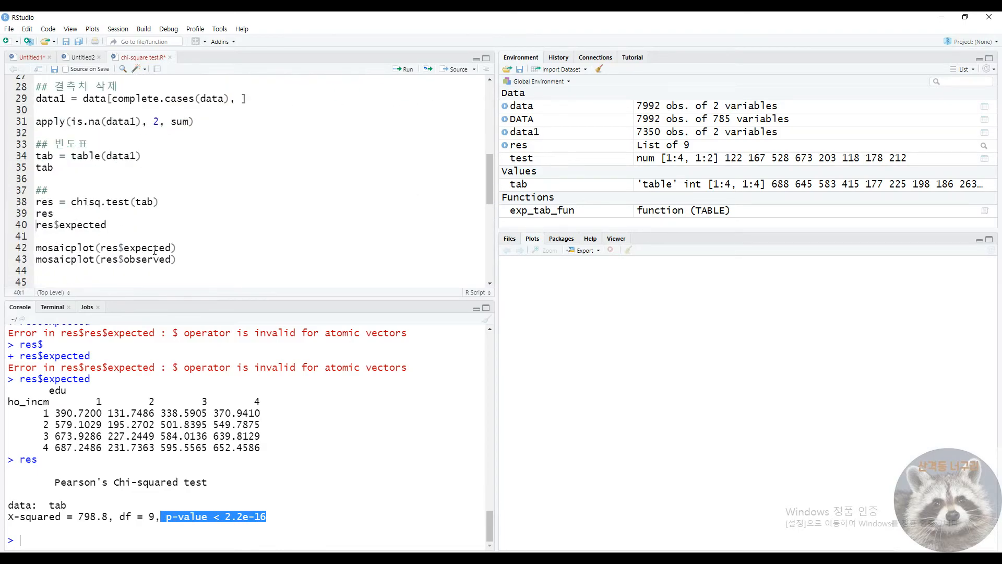
scroll(155, 250, "up", 4)
left_click_drag(101, 131, 230, 140)
left_click(241, 154)
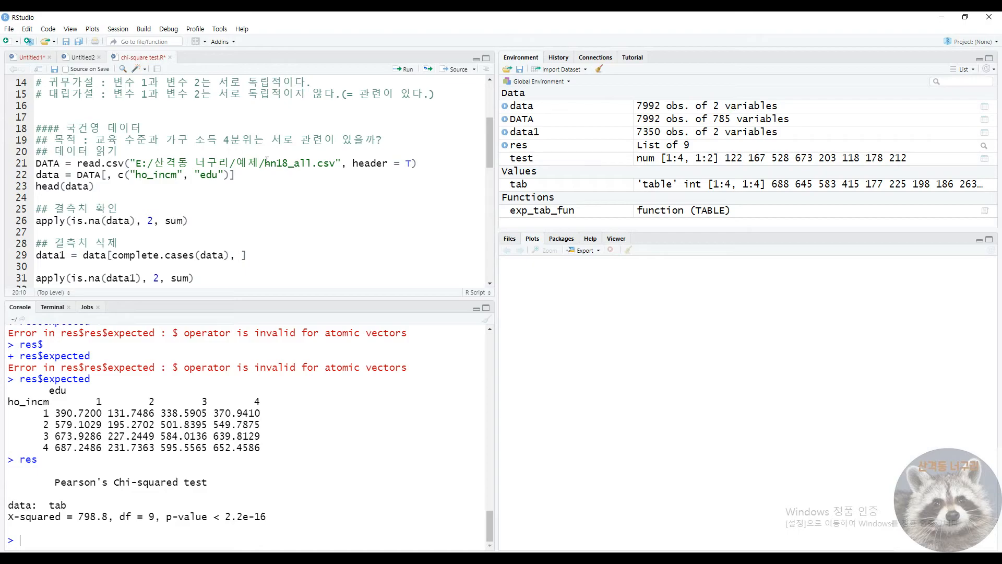
scroll(257, 247, "down", 5)
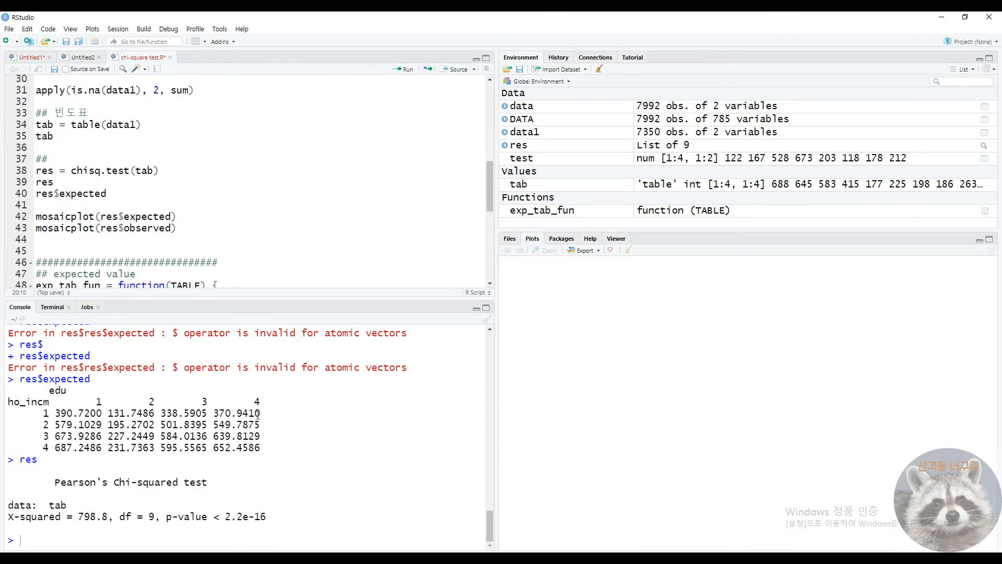
Switch to the Chi-Square Test blog post in the browser and examine its SPSS 카이제곱 검정 results
key("alt+Tab")
left_click(360, 371)
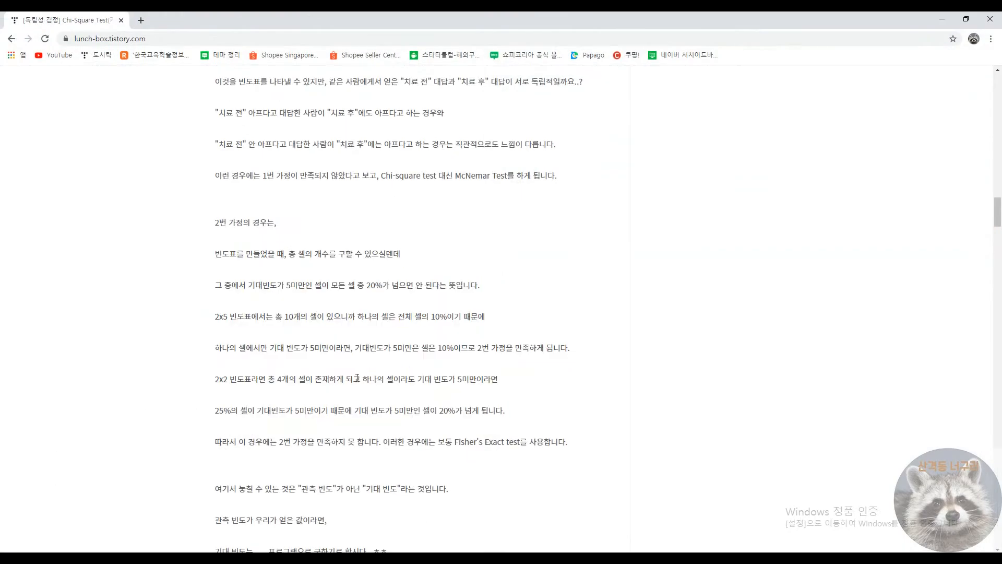
scroll(355, 399, "up", 10)
scroll(352, 410, "down", 20)
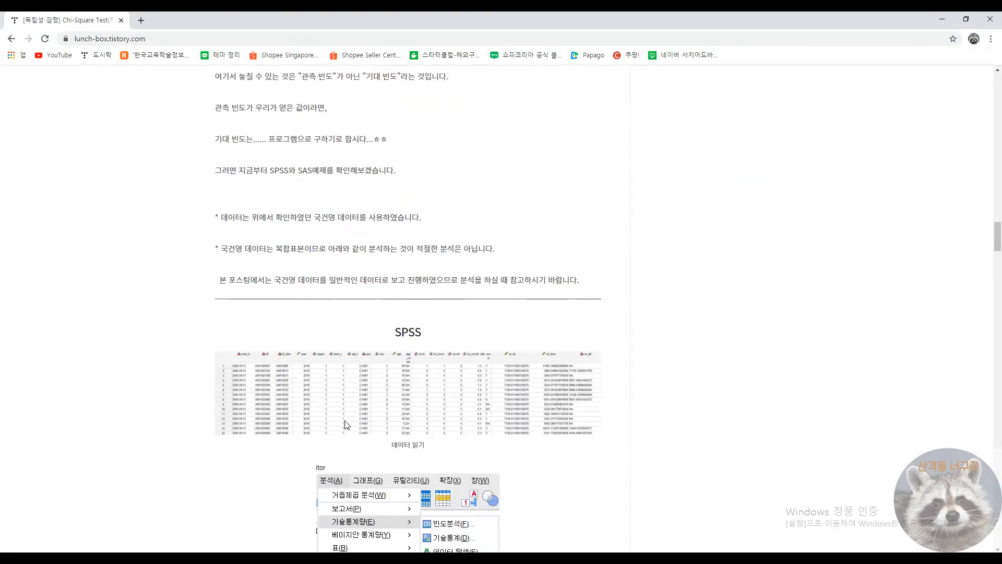
scroll(339, 427, "down", 15)
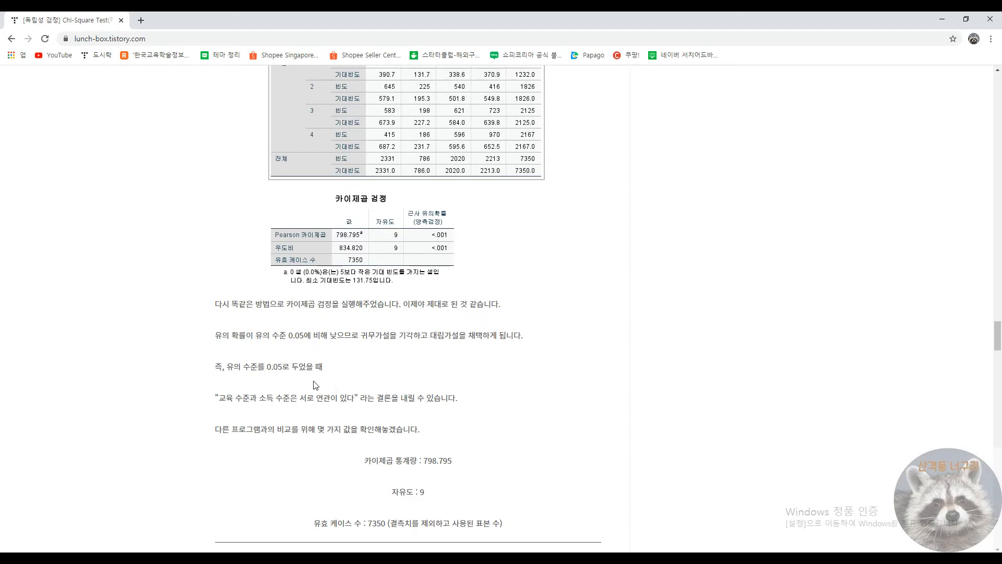
Place the browser window beside the R output and compare it with the post's SAS frequency table and chi-square statistics
left_click_drag(514, 19, 698, 29)
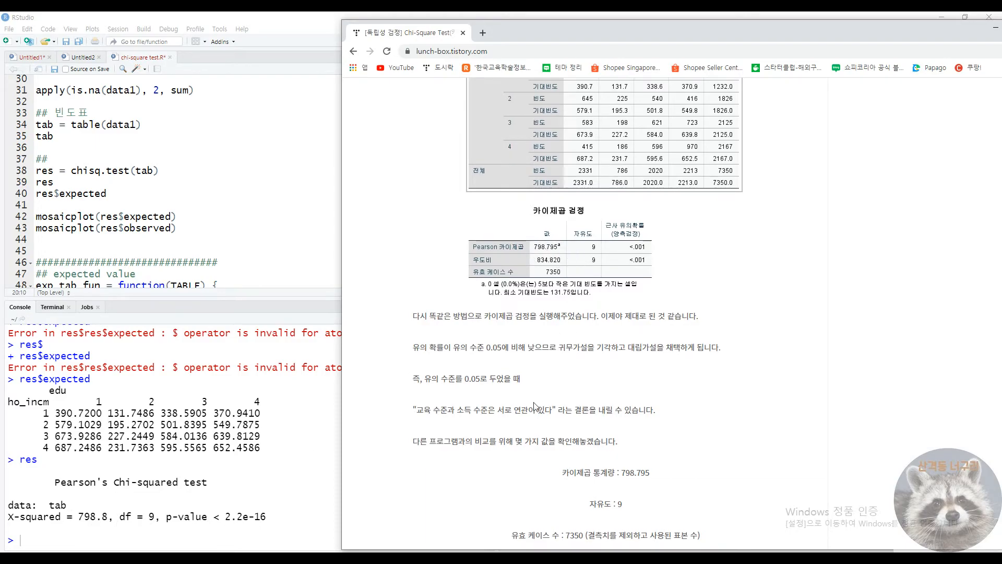
scroll(535, 406, "down", 20)
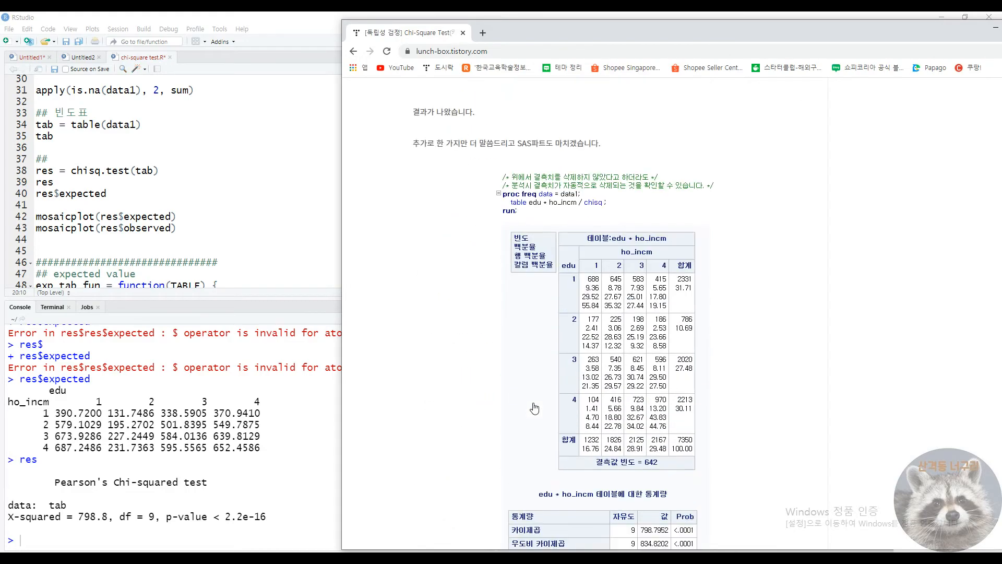
scroll(535, 408, "down", 5)
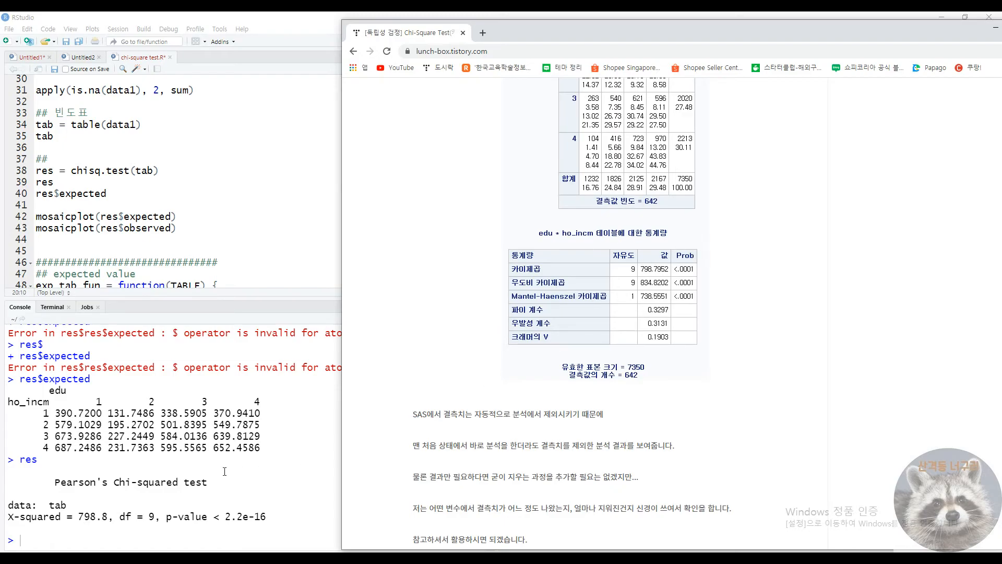
scroll(637, 302, "up", 5)
scroll(606, 355, "down", 5)
scroll(605, 355, "down", 4)
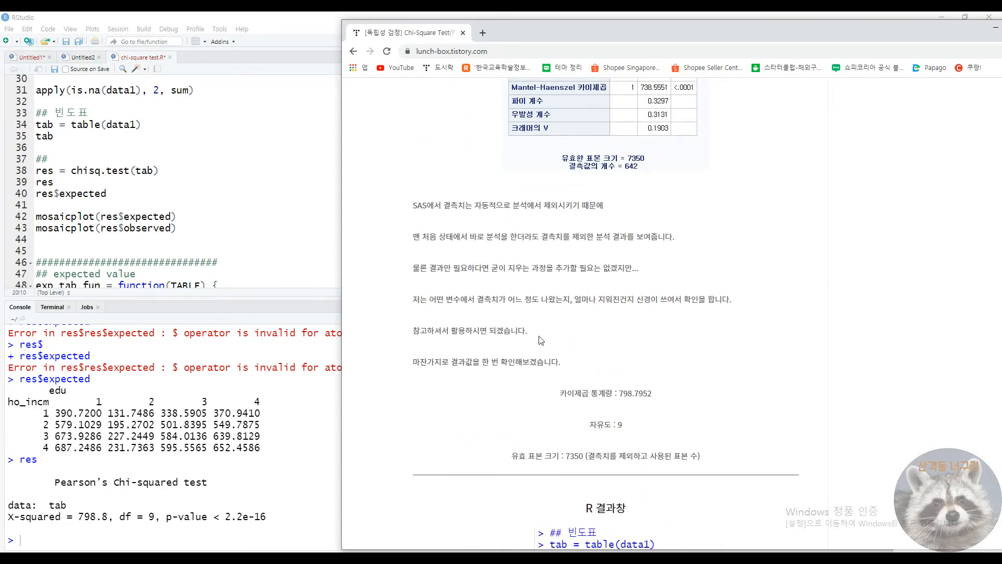
scroll(540, 341, "up", 2)
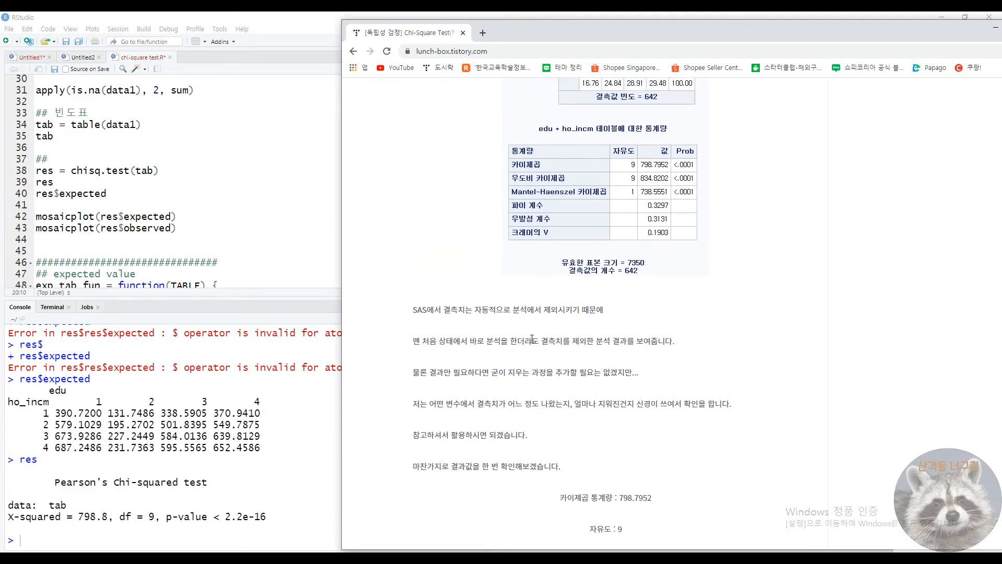
Review the blog post's SPSS cross tables and SAS frequency output once more beside the R results
scroll(523, 339, "up", 5)
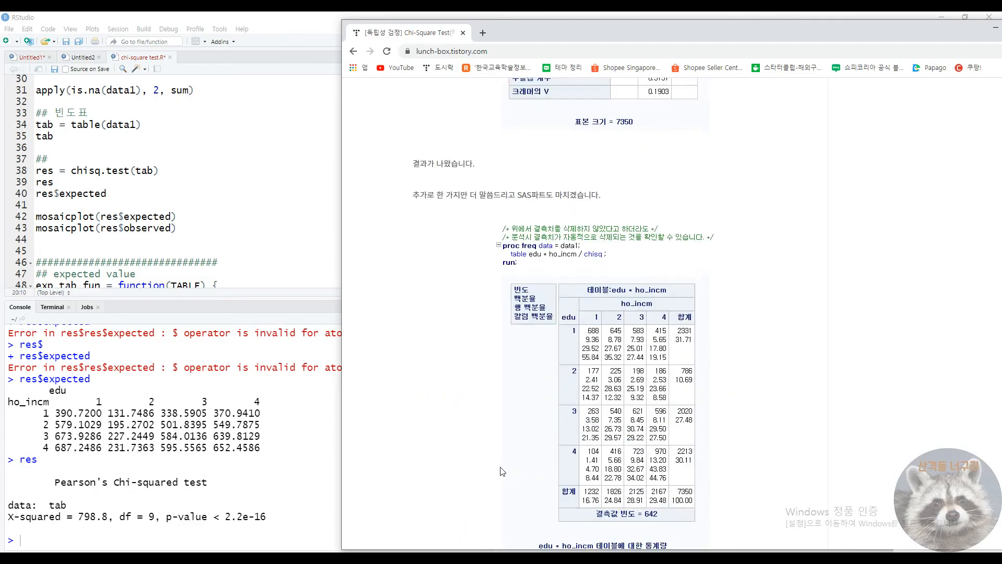
scroll(490, 467, "up", 15)
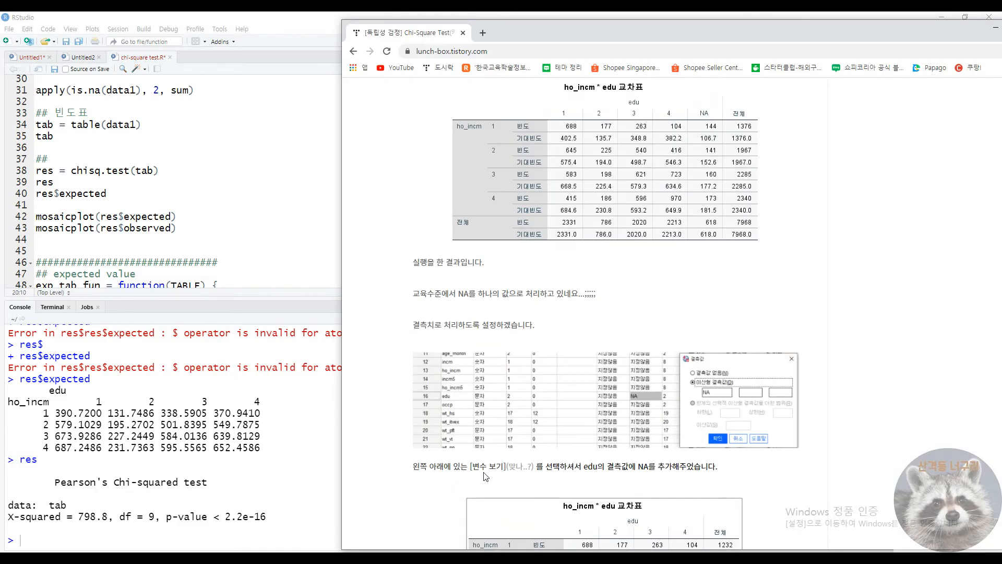
scroll(482, 467, "down", 20)
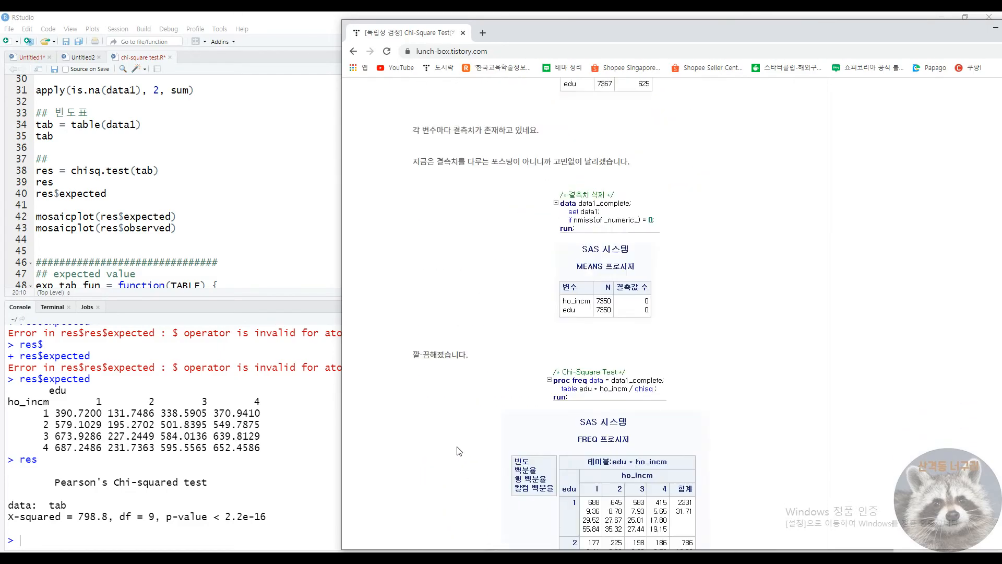
Switch back to RStudio and run the exp_tab_fun expected-value function definition and the example1 test matrix code
left_click(240, 245)
left_click(217, 273)
scroll(217, 275, "down", 4)
scroll(217, 275, "up", 4)
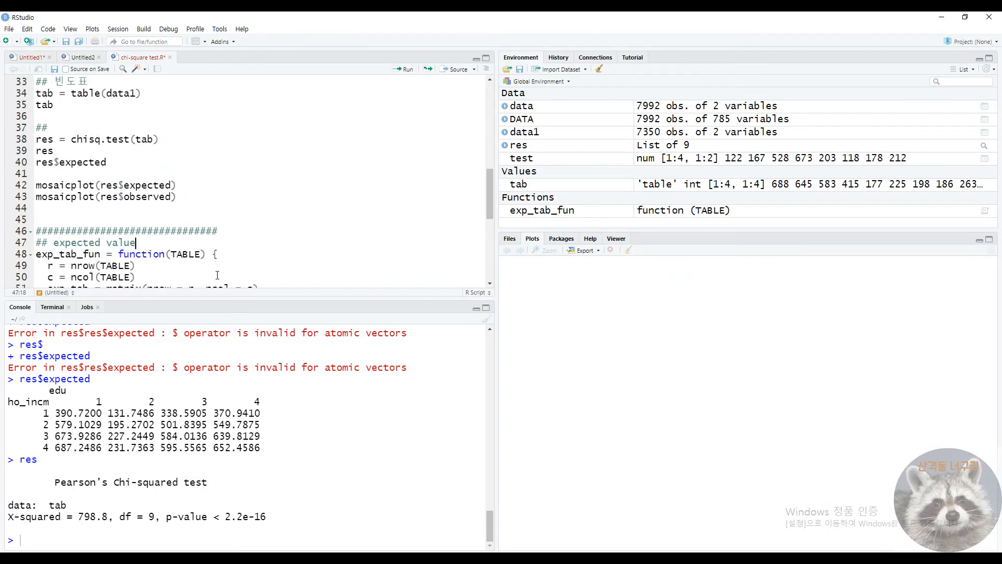
left_click(135, 253)
scroll(135, 259, "down", 2)
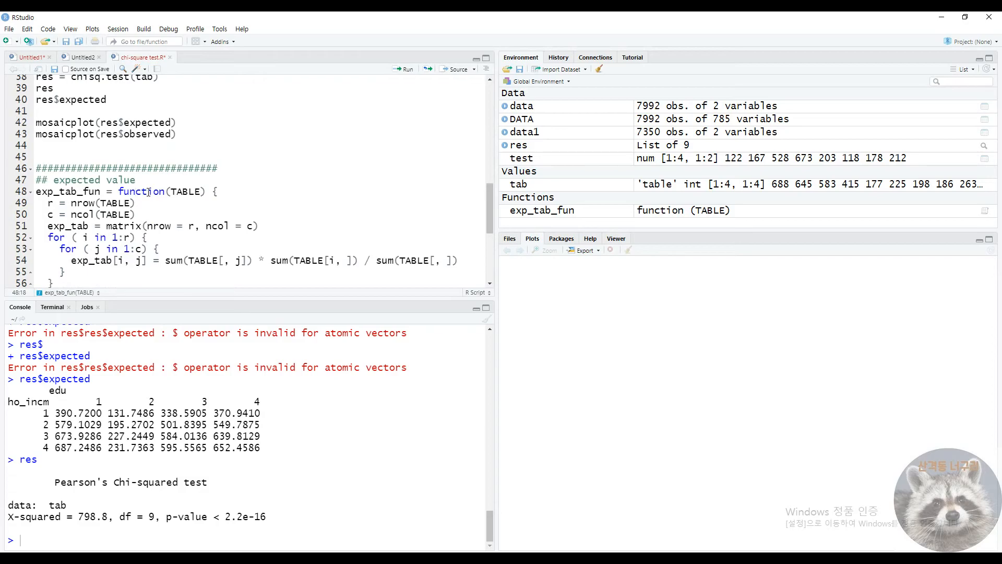
scroll(156, 194, "down", 3)
scroll(155, 194, "up", 3)
scroll(148, 192, "down", 1)
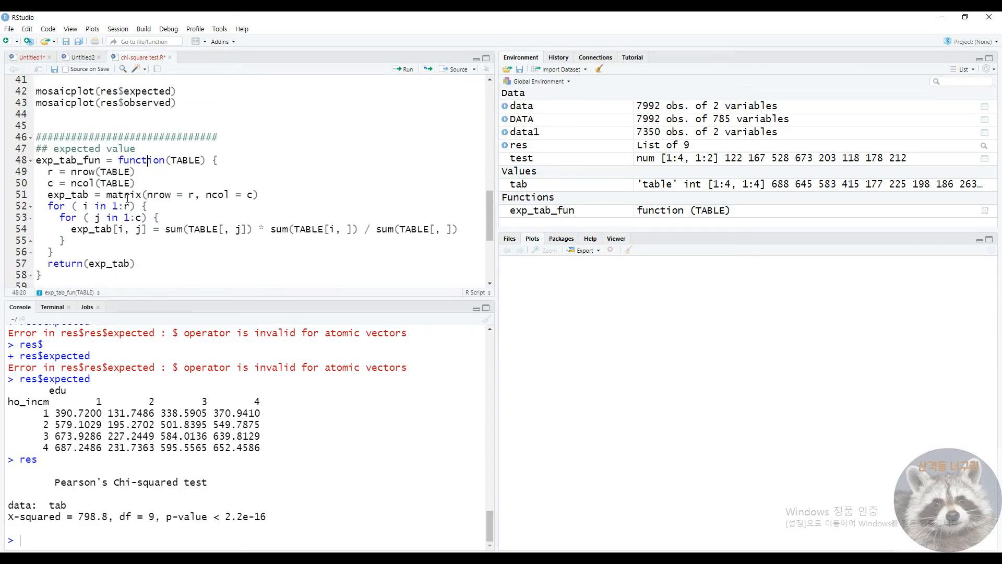
double_click(44, 162)
left_click(94, 275)
key("ctrl+Return")
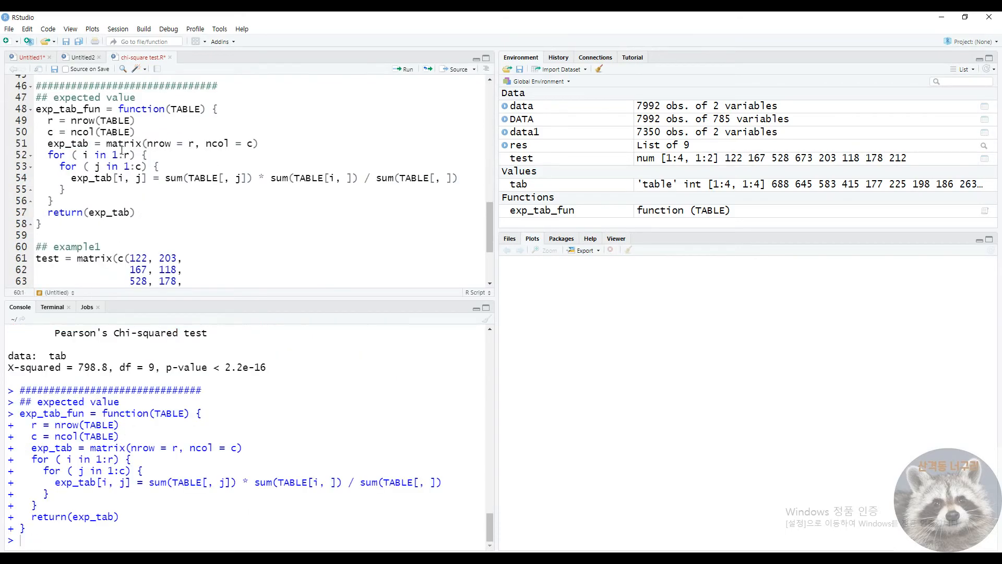
key("ctrl+Return")
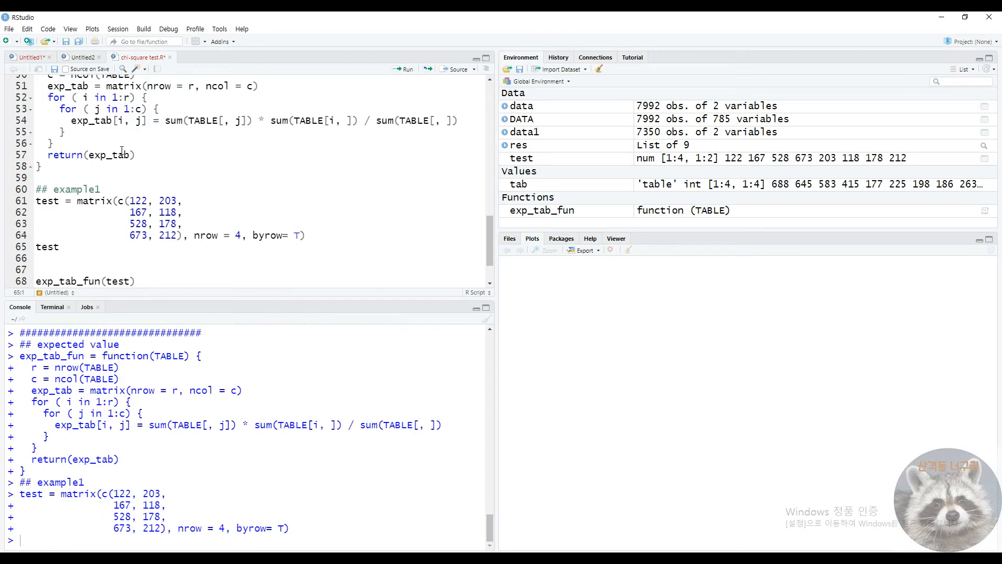
Insert a ## comment line and an empty line between the exp_tab_fun definition and the example1 comment
scroll(83, 235, "up", 8)
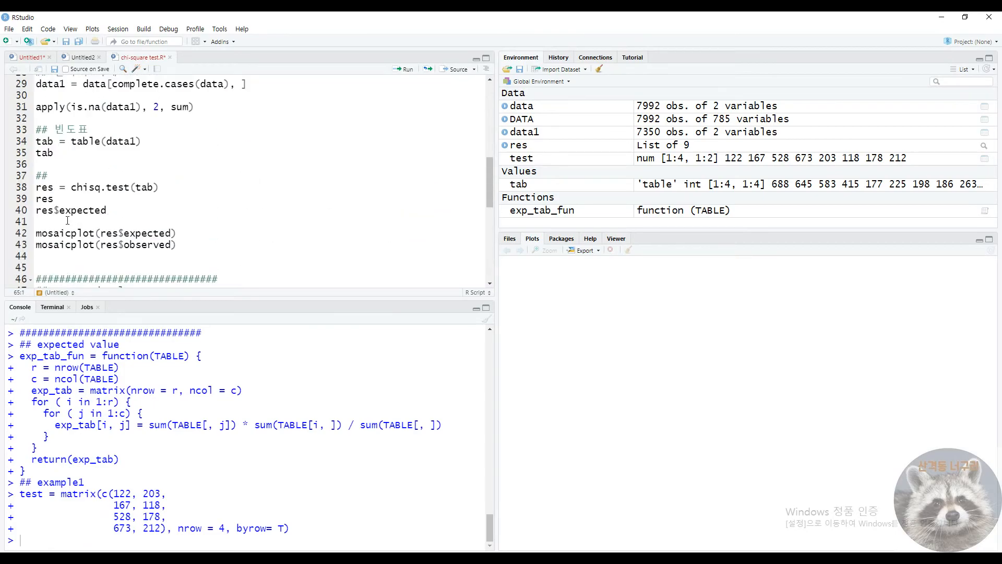
scroll(89, 251, "down", 5)
scroll(90, 254, "down", 2)
left_click(88, 177)
key("Return")
type("##")
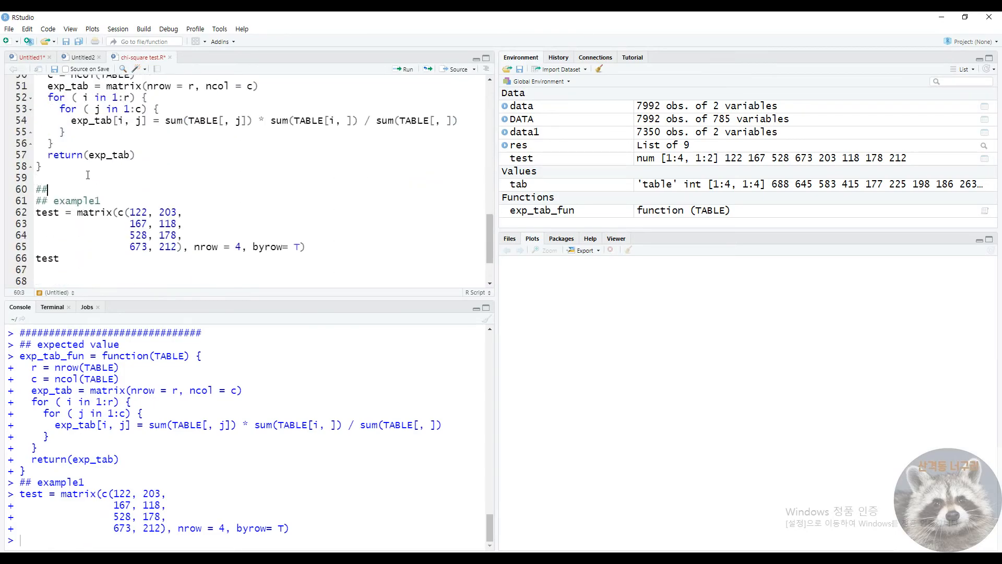
key("Return")
Add the line exp_tab_fun(tab) under the new ## comment, run it, and highlight the resulting expected frequencies
scroll(88, 174, "down", 3)
double_click(67, 224)
key("ctrl+c")
scroll(84, 169, "up", 1)
left_click(65, 152)
key("ctrl+v")
type("(tab")
key("ctrl+Return")
left_click_drag(36, 493, 276, 531)
left_click(281, 535)
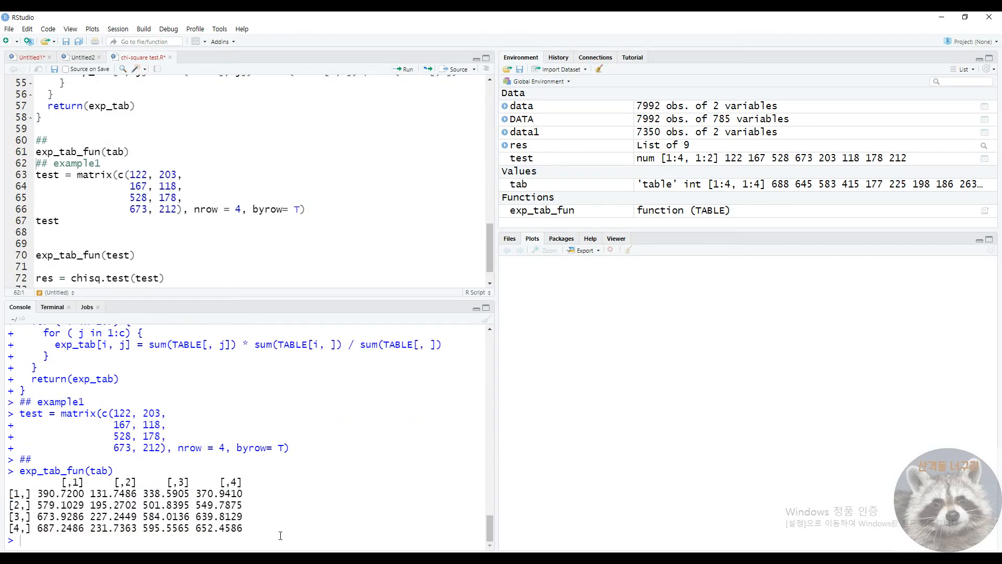
Run res$expected again and highlight its table together with the exp_tab_fun(tab) output for comparison
scroll(183, 222, "up", 10)
scroll(114, 266, "down", 2)
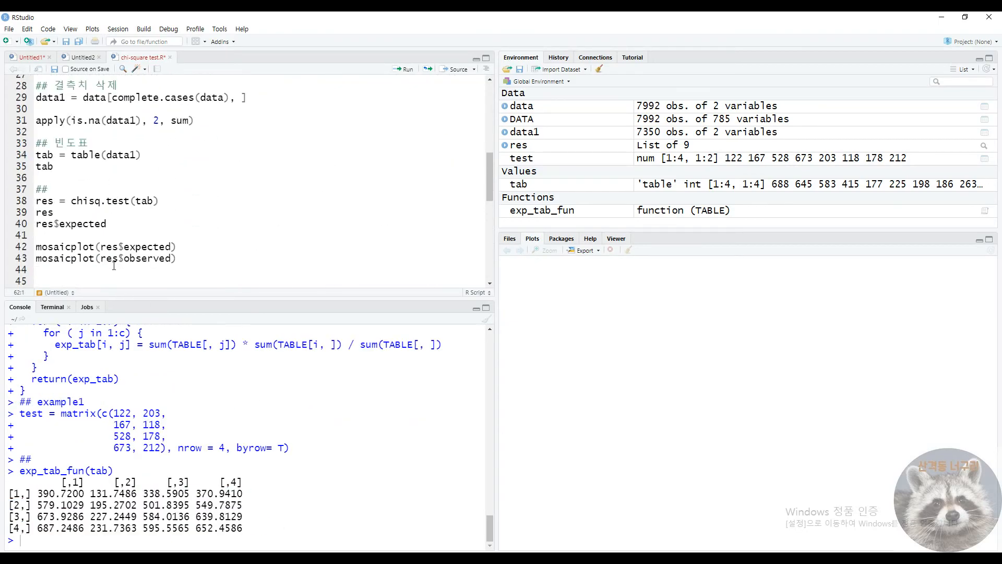
left_click(115, 223)
key("ctrl+Return")
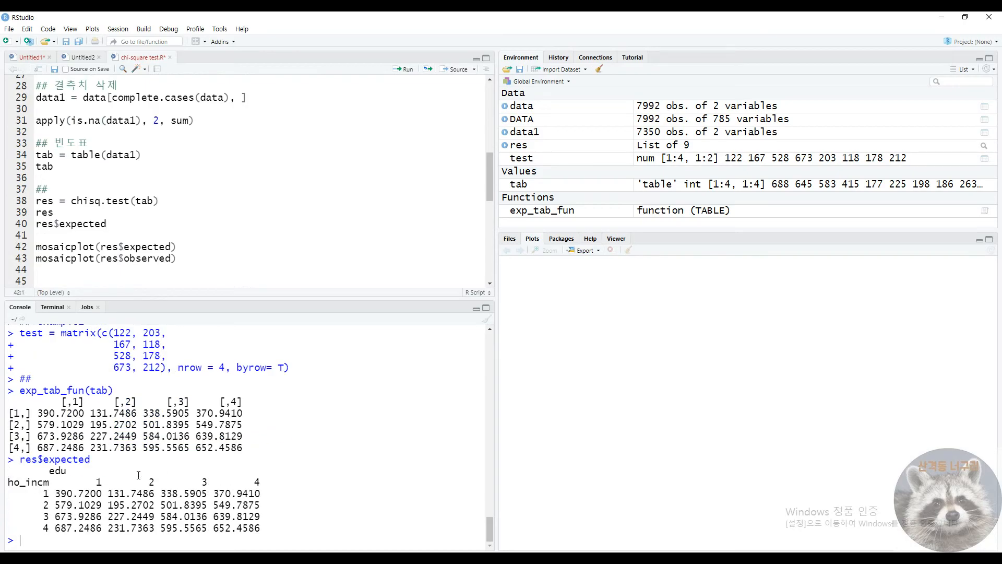
left_click_drag(300, 521, 10, 399)
left_click(299, 526)
Highlight the exp_tab_fun definition, and the code below it from exp_tab_fun(tab) through the last res$expected line
scroll(209, 216, "down", 5)
left_click_drag(80, 277, 36, 159)
left_click(124, 249)
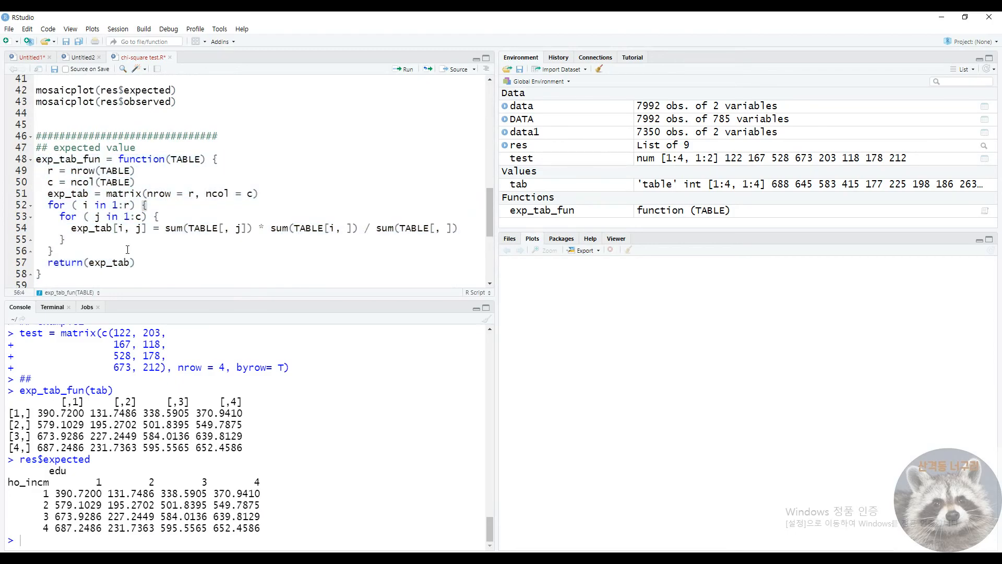
left_click_drag(112, 277, 36, 147)
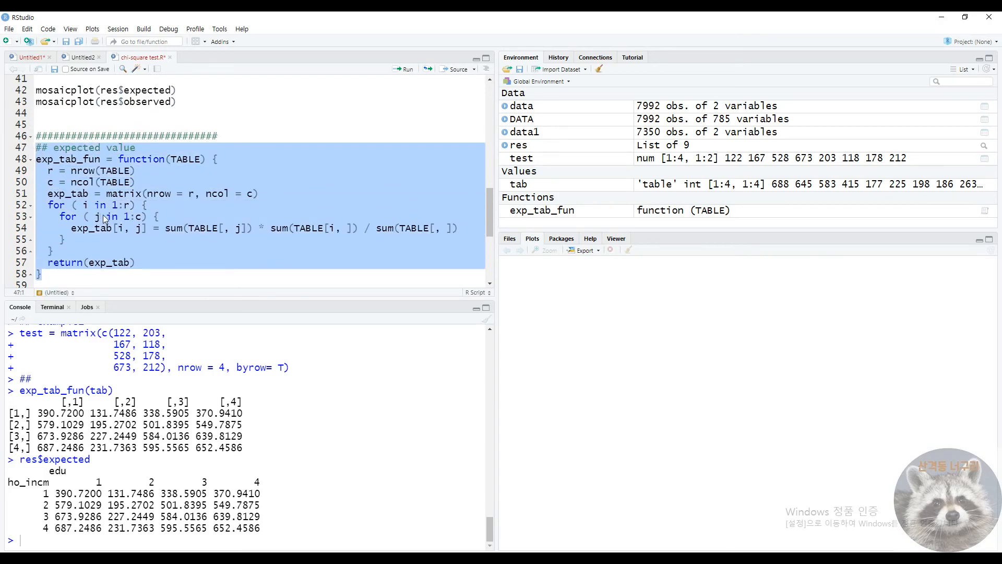
scroll(170, 262, "down", 1)
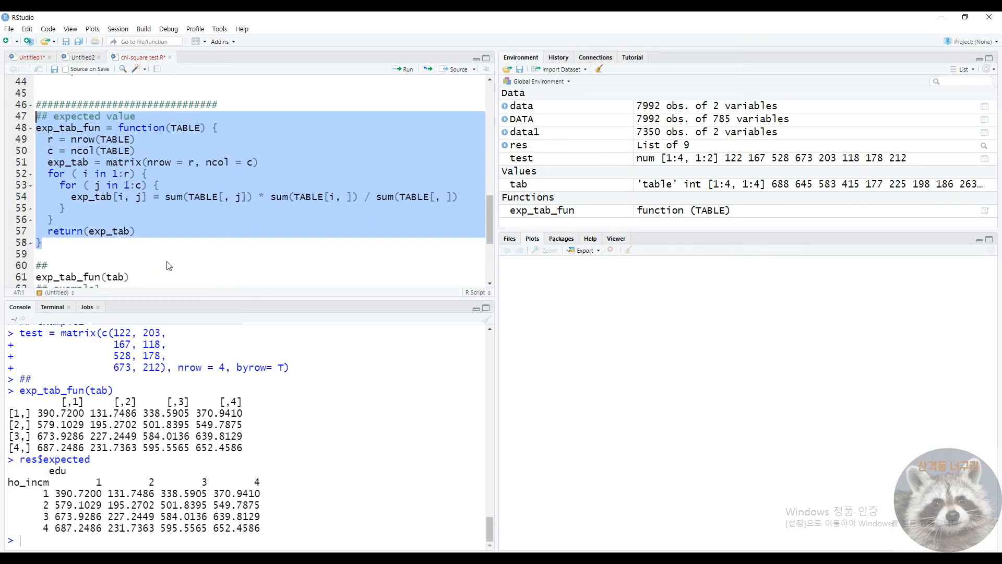
left_click(159, 257)
scroll(140, 269, "up", 1)
scroll(139, 271, "down", 3)
left_click_drag(64, 199, 159, 424)
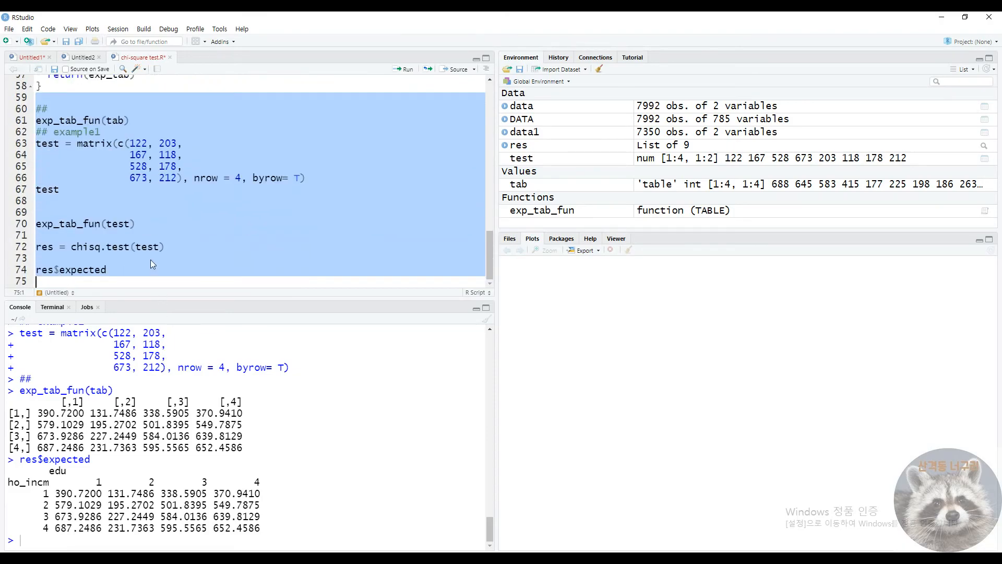
Draw the mosaic plots of res$expected and res$observed and compare the two plots
scroll(151, 264, "up", 6)
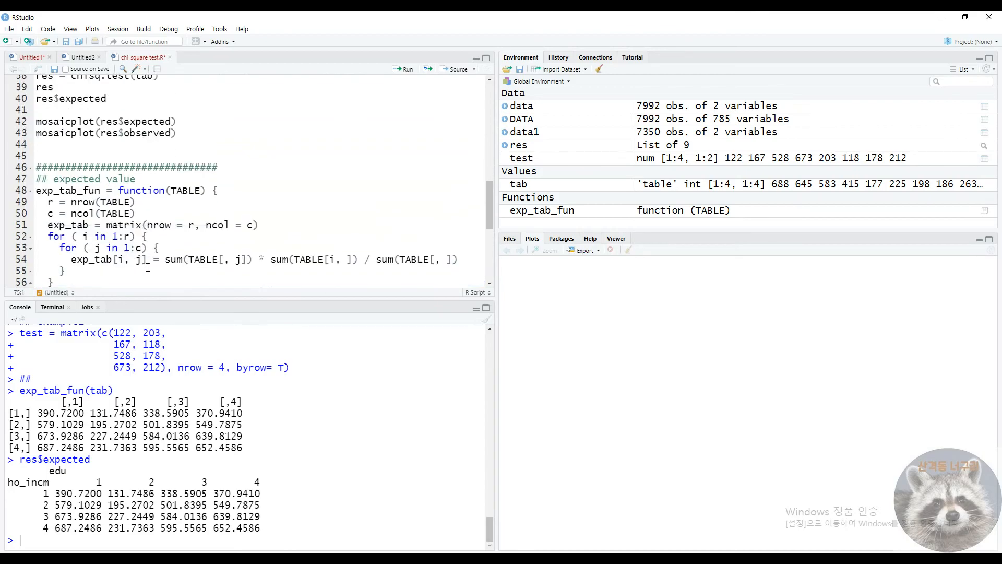
scroll(148, 267, "up", 3)
left_click(166, 216)
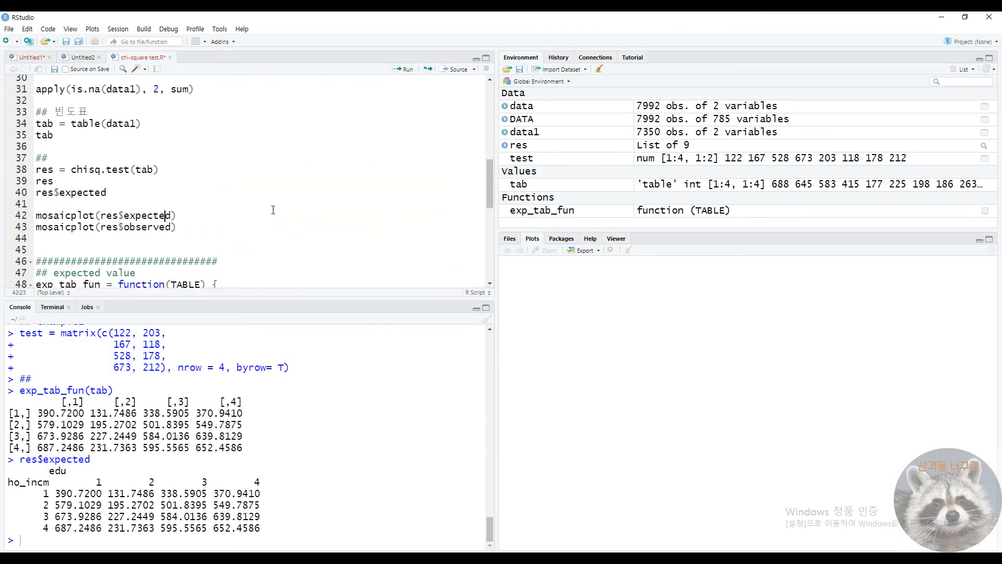
key("ctrl+Return")
key("ctrl+Return")
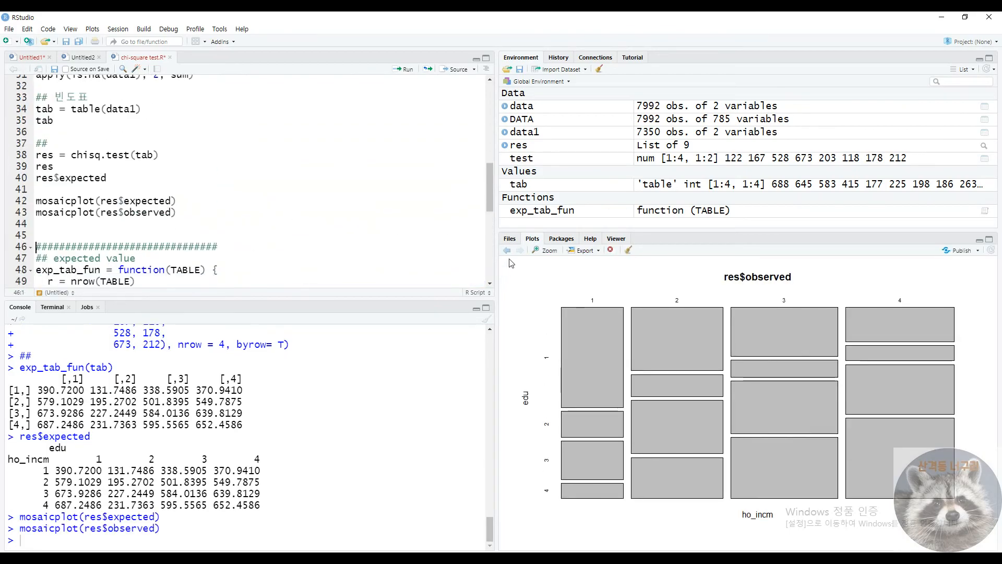
left_click(506, 250)
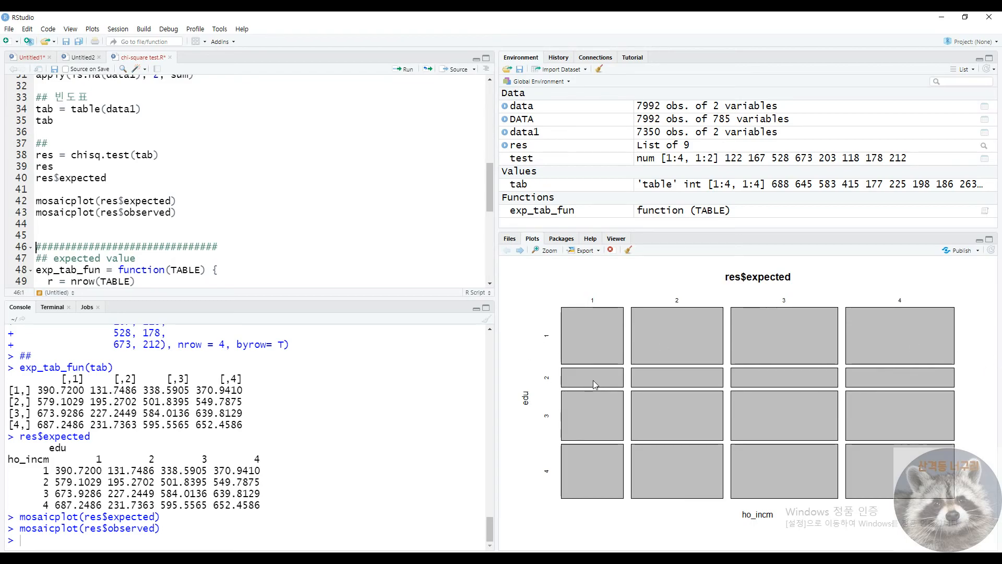
left_click(520, 250)
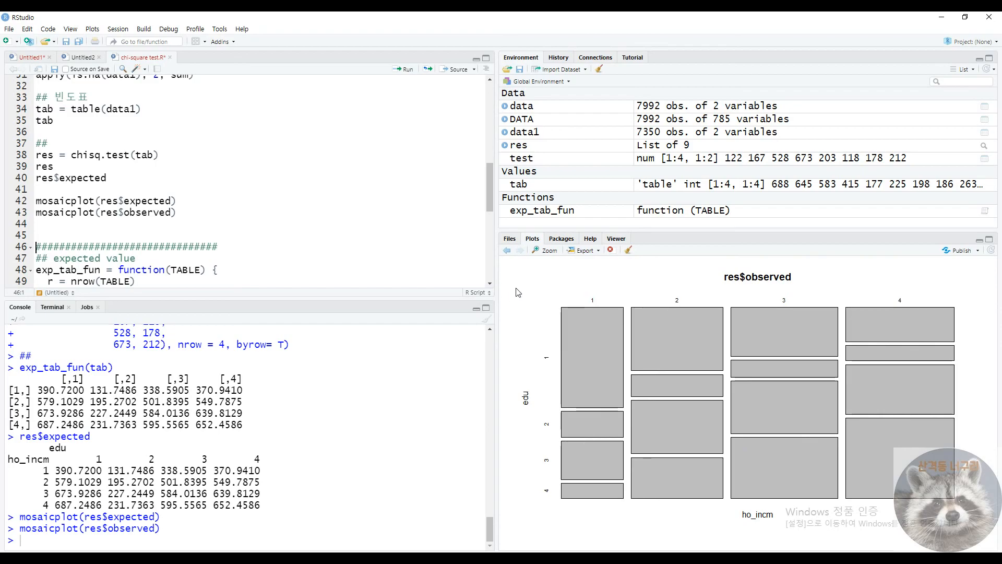
Return to the Assumption comments at the start of the script and place the cursor after the expected-frequency rule
left_click(231, 269)
scroll(230, 271, "up", 10)
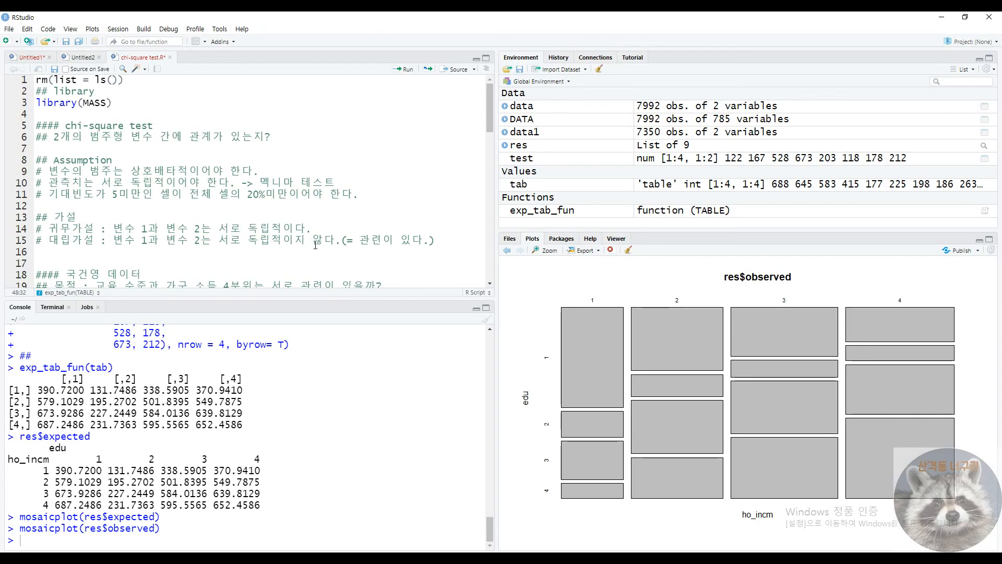
left_click(389, 194)
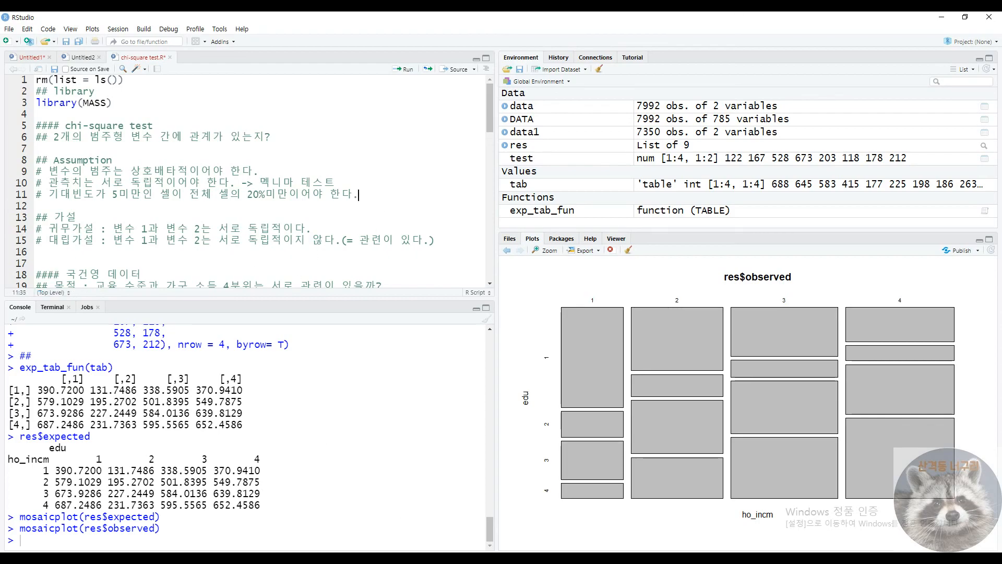